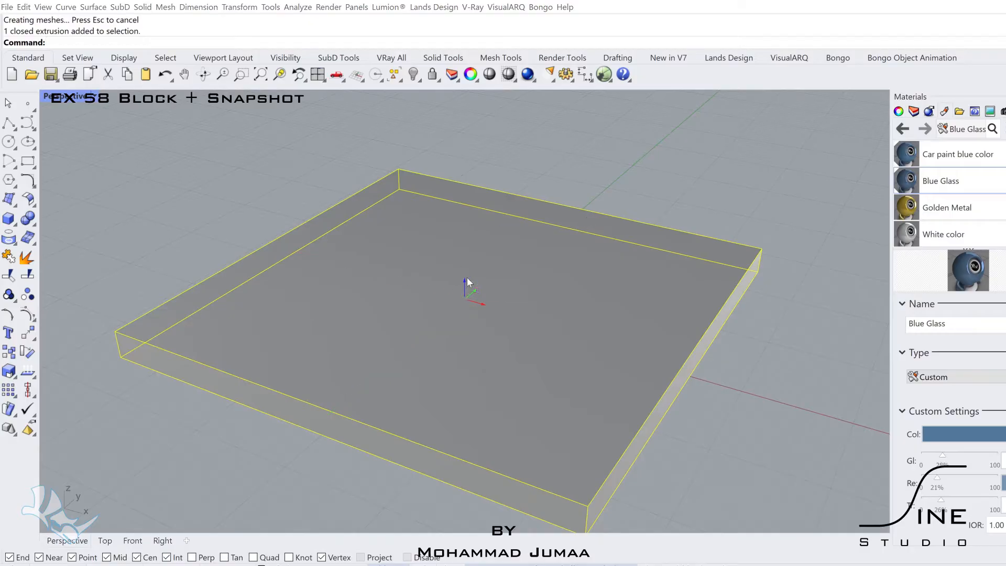
- Explode the square slab and join its four side faces into one open polysurface
{"action": "right_click_drag", "start_coordinate": [469, 283], "coordinate": [174, 297]}
{"action": "left_click", "coordinate": [28, 258]}
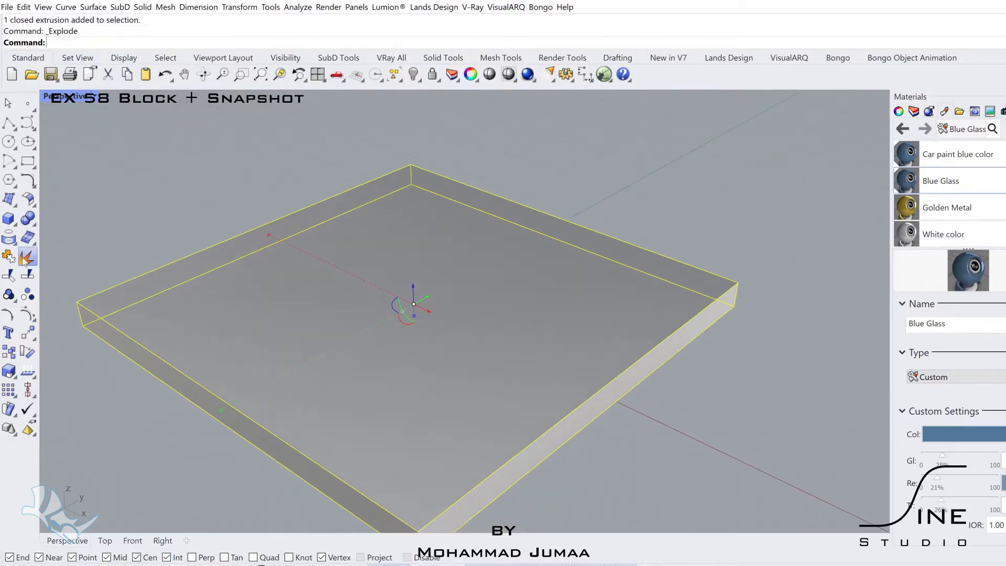
{"action": "left_click", "coordinate": [332, 325], "text": "ctrl"}
{"action": "left_click", "coordinate": [314, 328], "text": "ctrl"}
{"action": "left_click", "coordinate": [8, 259]}
{"action": "scroll", "coordinate": [297, 283], "scroll_direction": "down", "scroll_amount": 3}
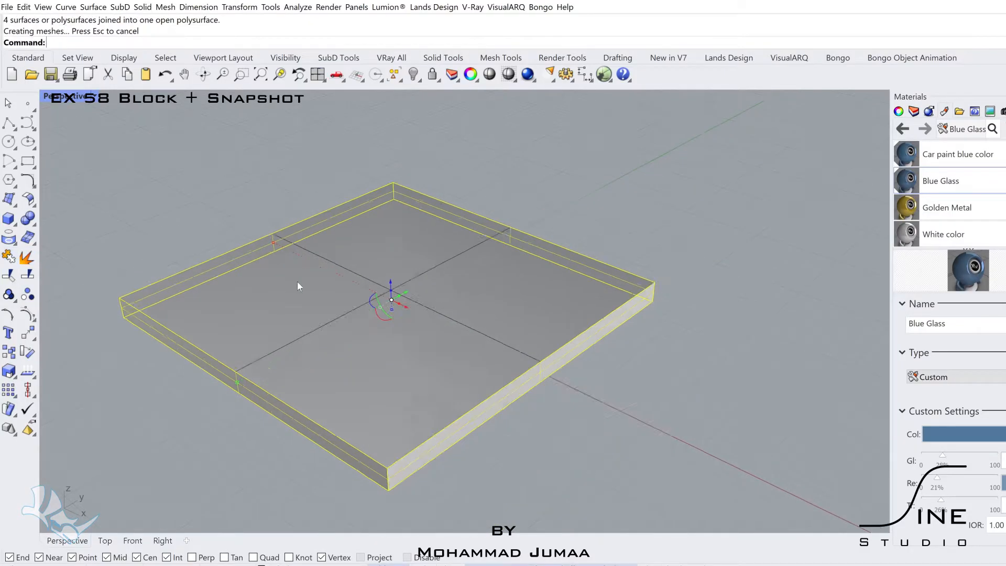
- Offset the joined side walls inward by 0.2 m with OffsetSrf and delete the original outer walls
{"action": "type", "text": "OffsetSrf"}
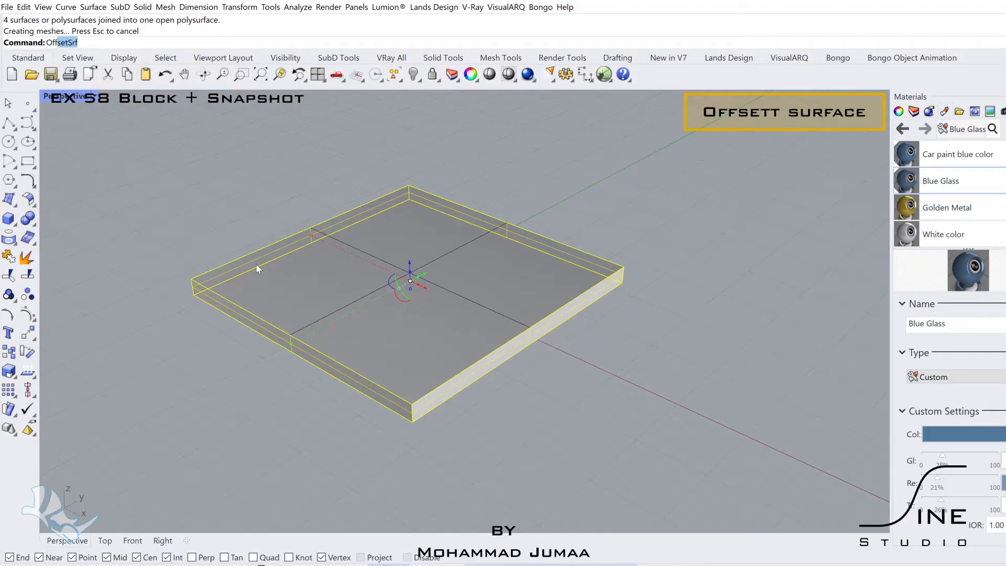
{"action": "key", "text": "Return"}
{"action": "type", "text": "f"}
{"action": "key", "text": "Return"}
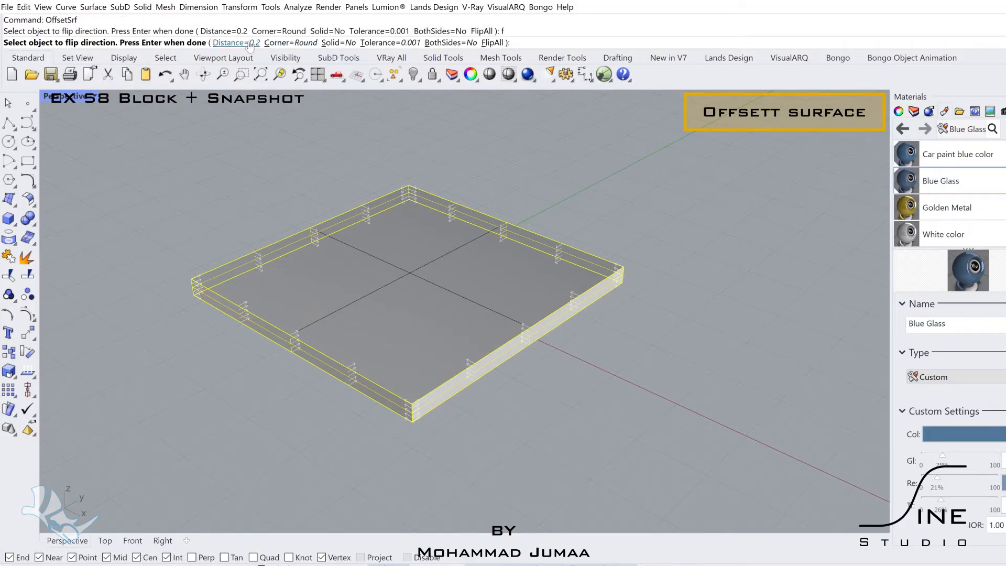
{"action": "key", "text": "Return"}
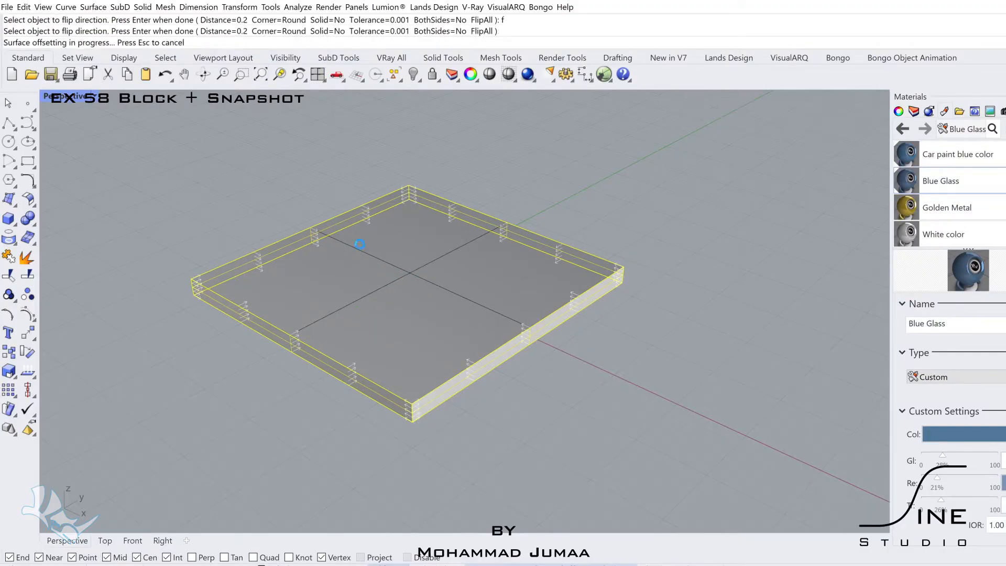
{"action": "scroll", "coordinate": [347, 263], "scroll_direction": "up", "scroll_amount": 5}
{"action": "key", "text": "Delete"}
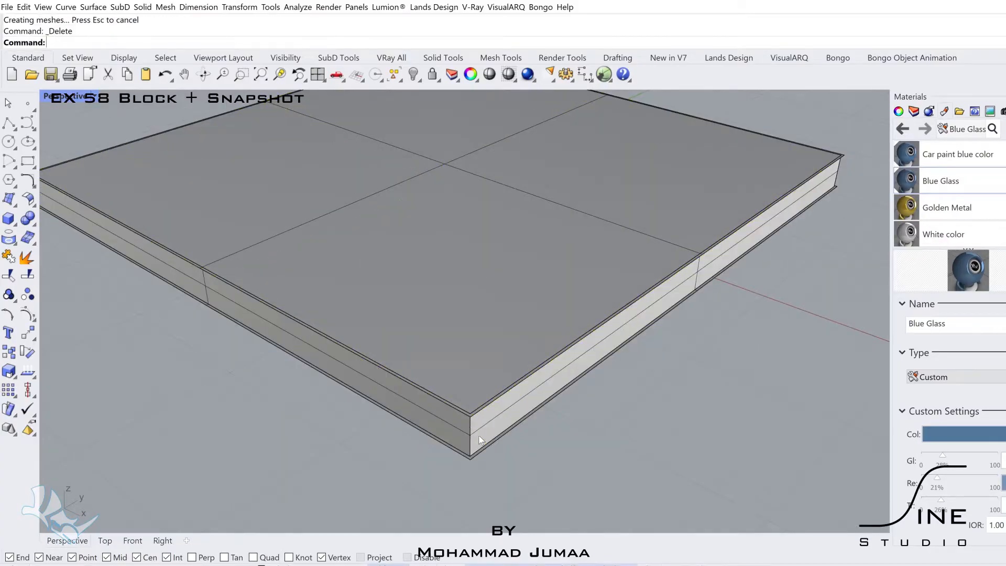
- Scale the inset walls vertically with Scale1D from mid-height, bringing the top-corner reference distance to 1.25 m
{"action": "left_click", "coordinate": [495, 426]}
{"action": "type", "text": "scale1d"}
{"action": "key", "text": "Return"}
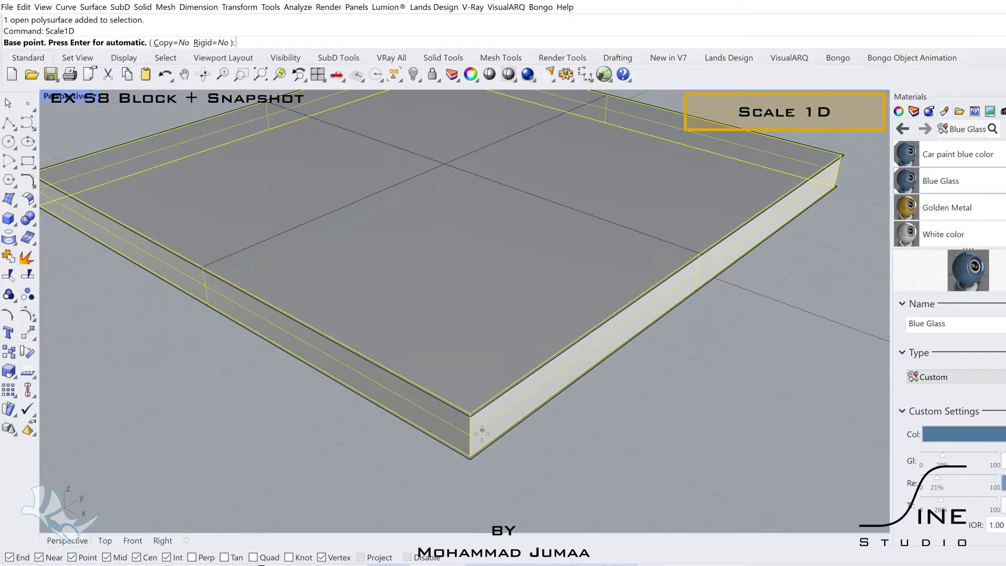
{"action": "left_click", "coordinate": [471, 435]}
{"action": "left_click", "coordinate": [470, 414]}
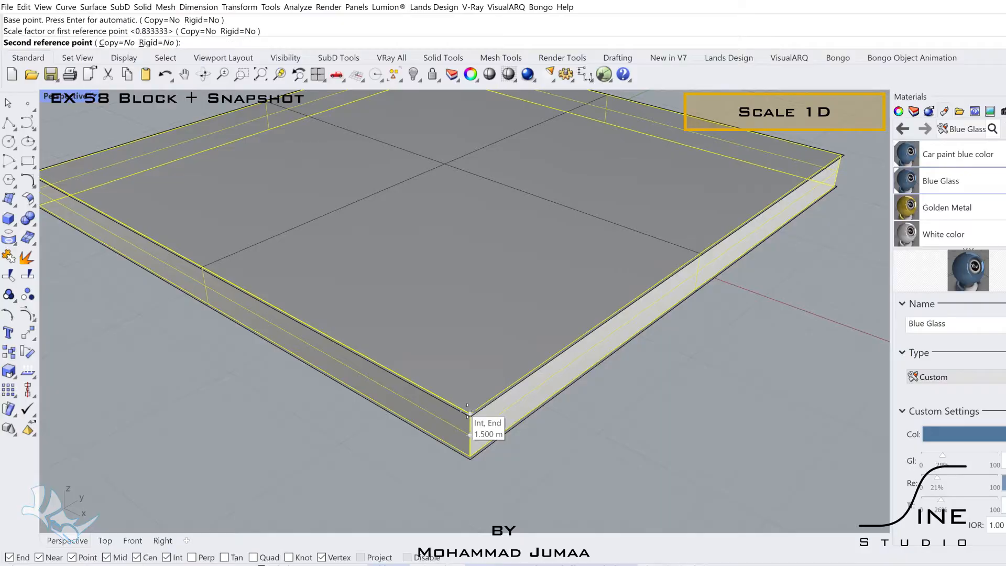
{"action": "type", "text": "1.25"}
{"action": "key", "text": "Return"}
- Extrude the top surface 0.25 m downward and the bottom surface 0.25 m upward to form solid floor plates
{"action": "left_click", "coordinate": [455, 172], "text": "ctrl+shift"}
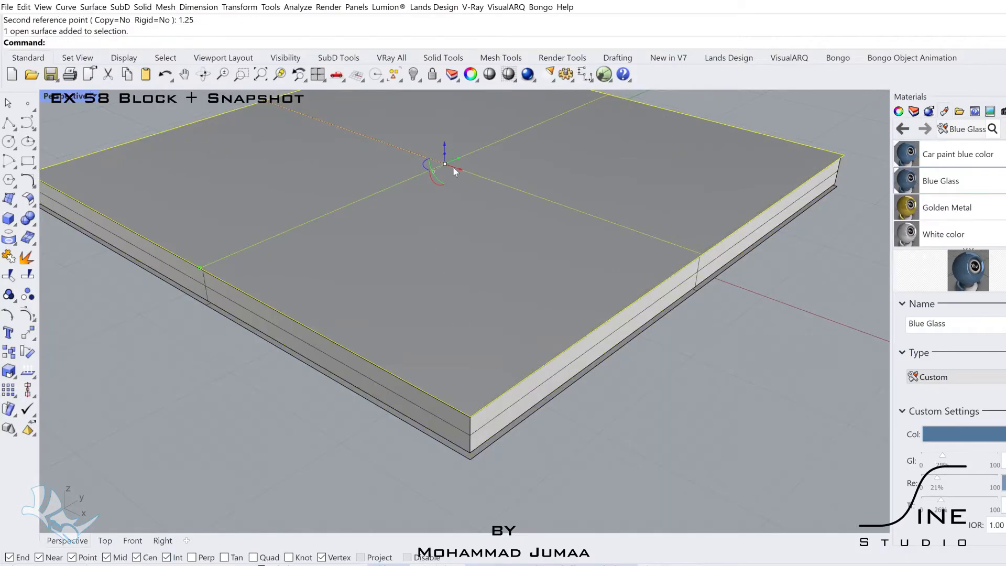
{"action": "left_click", "coordinate": [445, 154]}
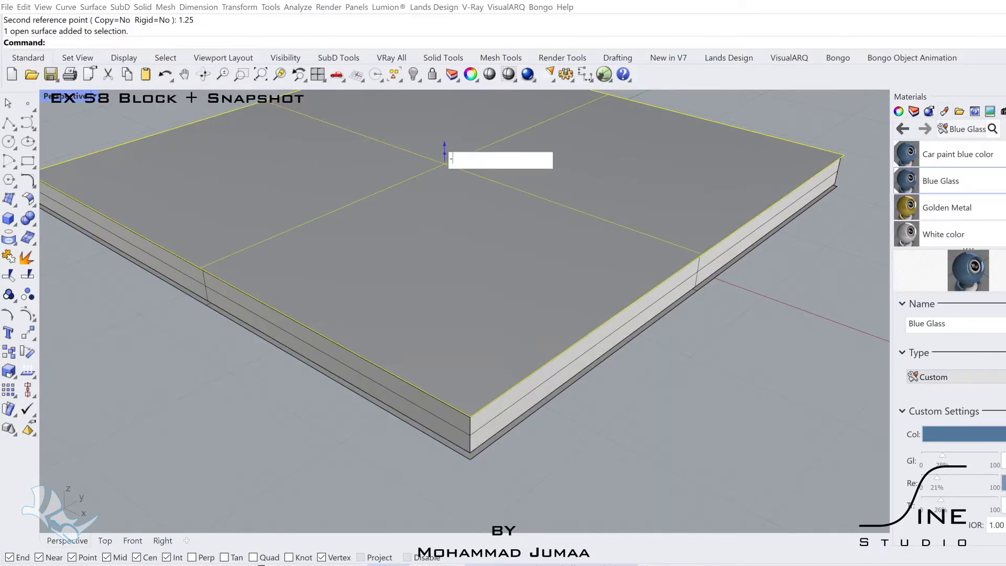
{"action": "type", "text": "-0.25"}
{"action": "key", "text": "Return"}
{"action": "left_click", "coordinate": [503, 429]}
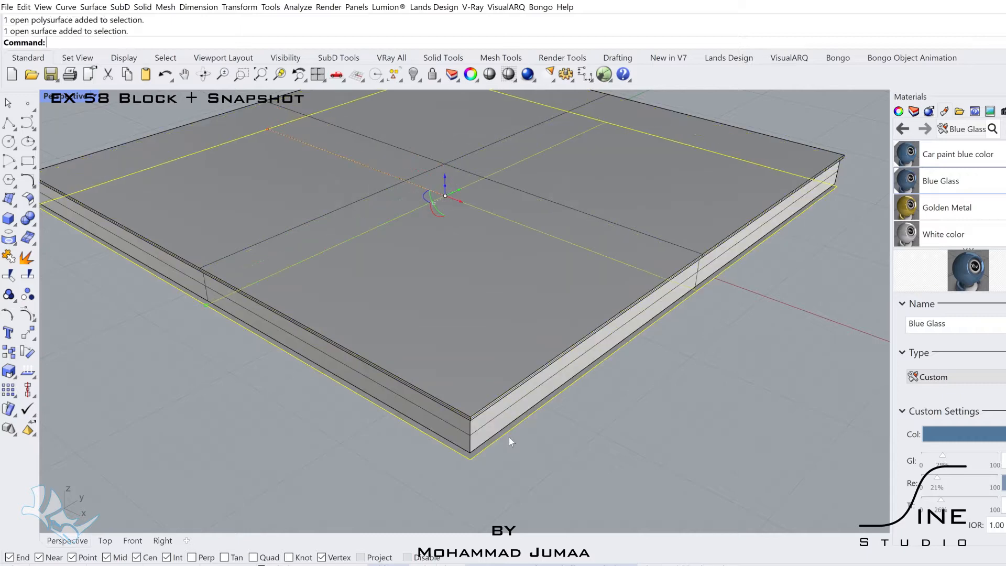
{"action": "left_click", "coordinate": [445, 187]}
{"action": "type", "text": "0.03"}
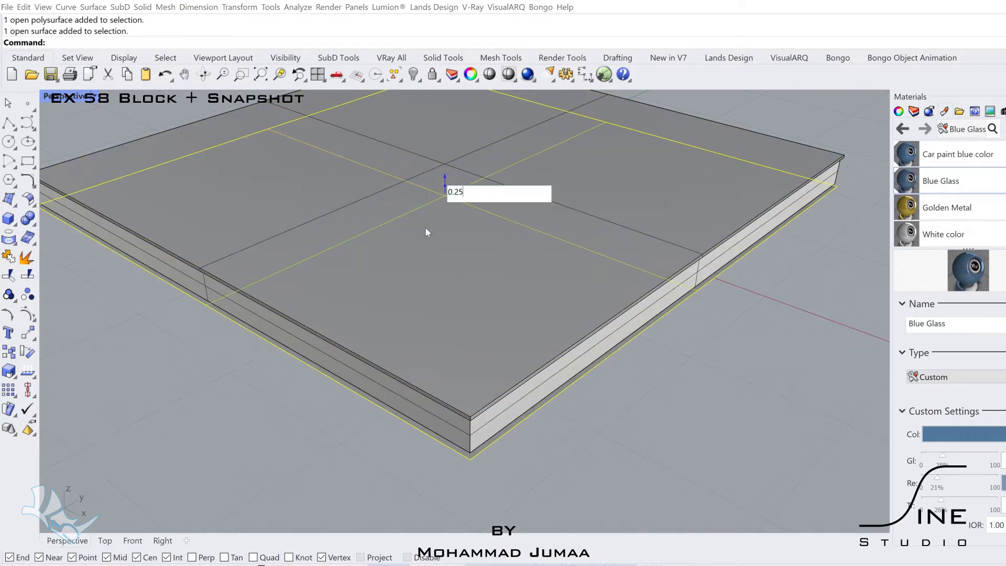
{"action": "key", "text": "Return"}
- Assign the Gray material to the top and bottom plates and Blue Glass to the inset walls
{"action": "left_click", "coordinate": [508, 274]}
{"action": "scroll", "coordinate": [938, 199], "scroll_direction": "down", "scroll_amount": 3}
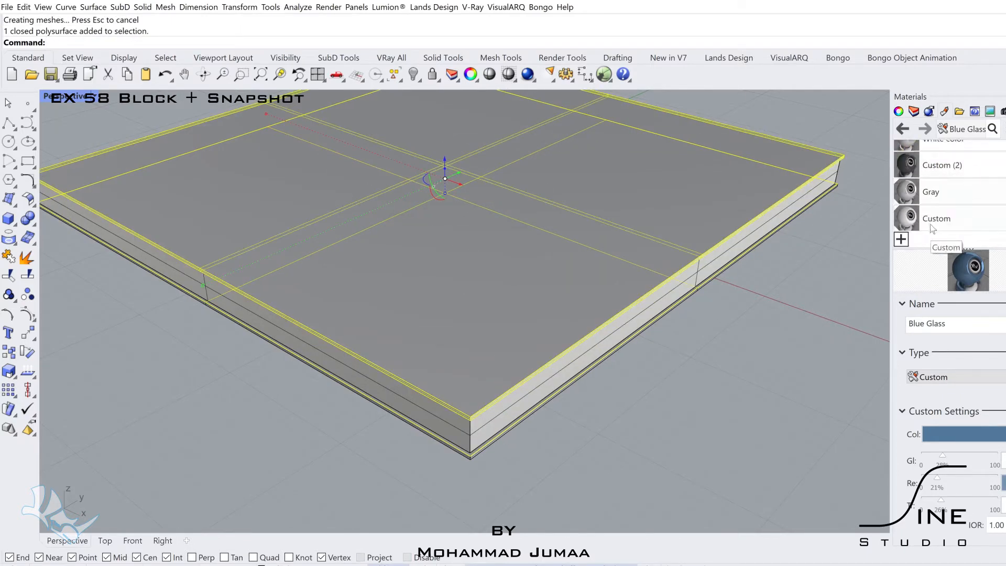
{"action": "left_click", "coordinate": [913, 191]}
{"action": "right_click", "coordinate": [913, 192]}
{"action": "left_click", "coordinate": [864, 11]}
{"action": "left_click", "coordinate": [569, 370]}
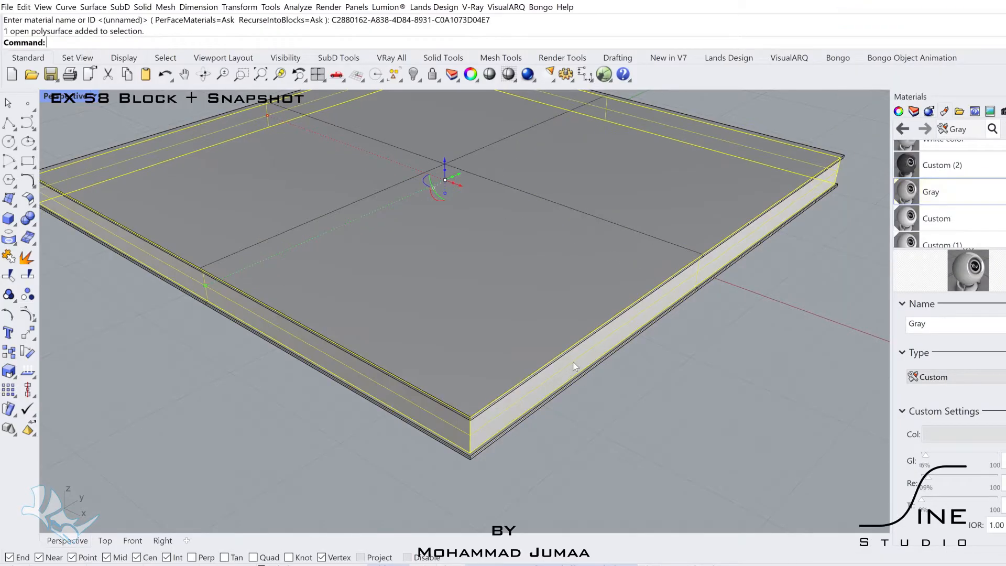
{"action": "scroll", "coordinate": [965, 195], "scroll_direction": "up", "scroll_amount": 2}
{"action": "right_click", "coordinate": [933, 152]}
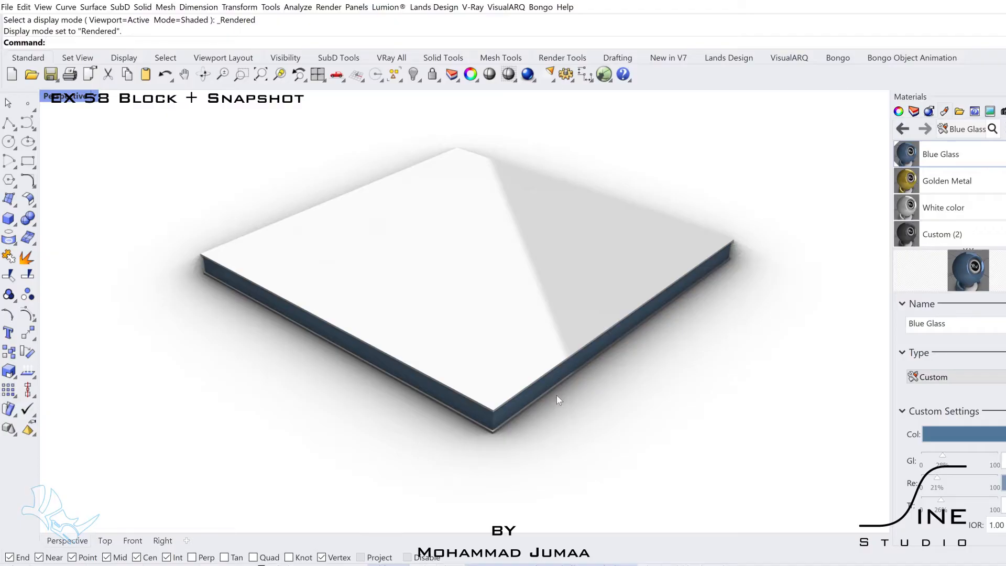
- Switch to shaded display and group the two plates with the inset walls
{"action": "key", "text": "ctrl+alt+s"}
{"action": "left_click_drag", "start_coordinate": [748, 287], "coordinate": [64, 252]}
{"action": "left_click", "coordinate": [9, 295]}
{"action": "scroll", "coordinate": [337, 348], "scroll_direction": "down", "scroll_amount": 5}
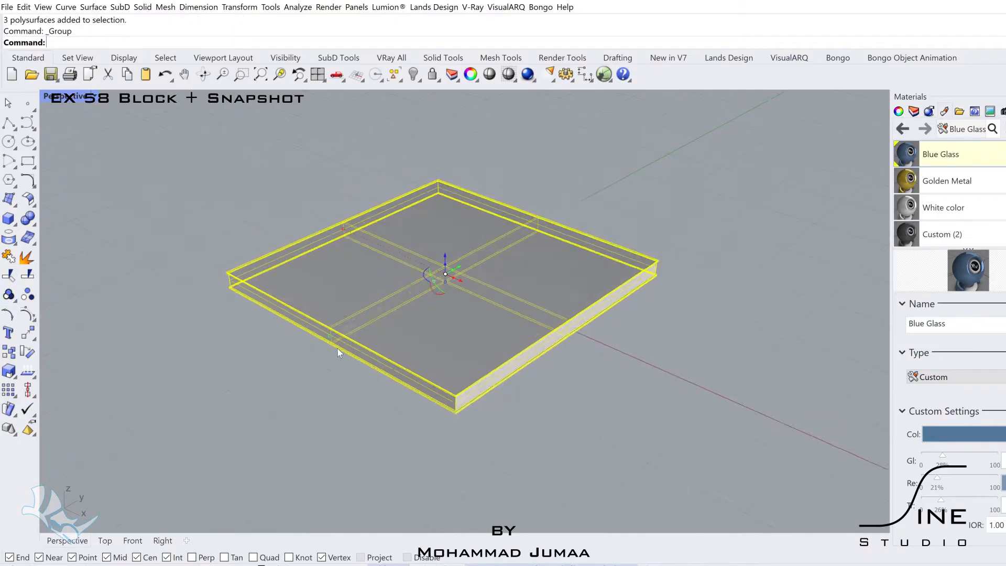
- Define the grouped floor as a block with its base point at the slab's centre, and return to shaded display
{"action": "type", "text": "Block"}
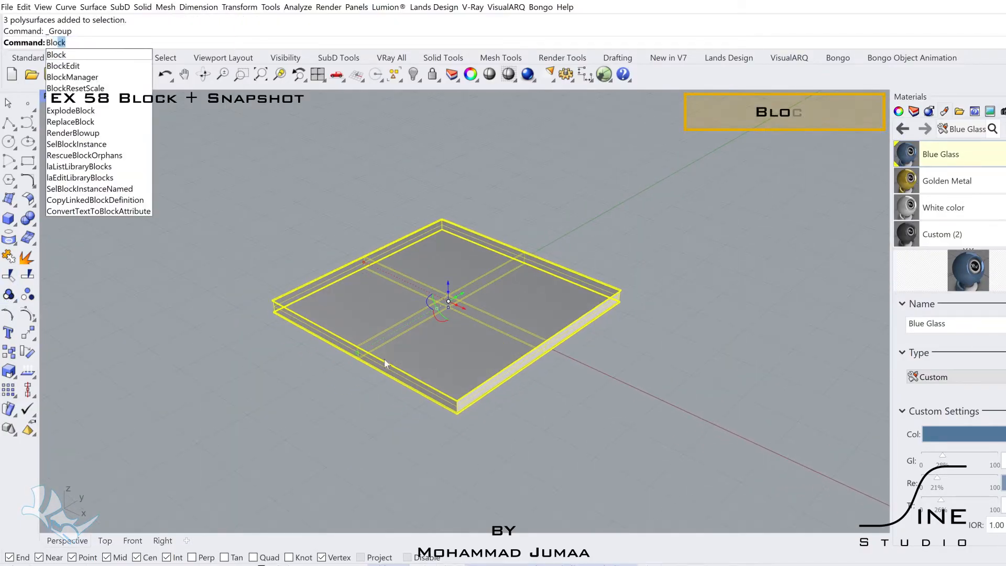
{"action": "key", "text": "Return"}
{"action": "key", "text": "ctrl+alt+w"}
{"action": "left_click", "coordinate": [448, 302]}
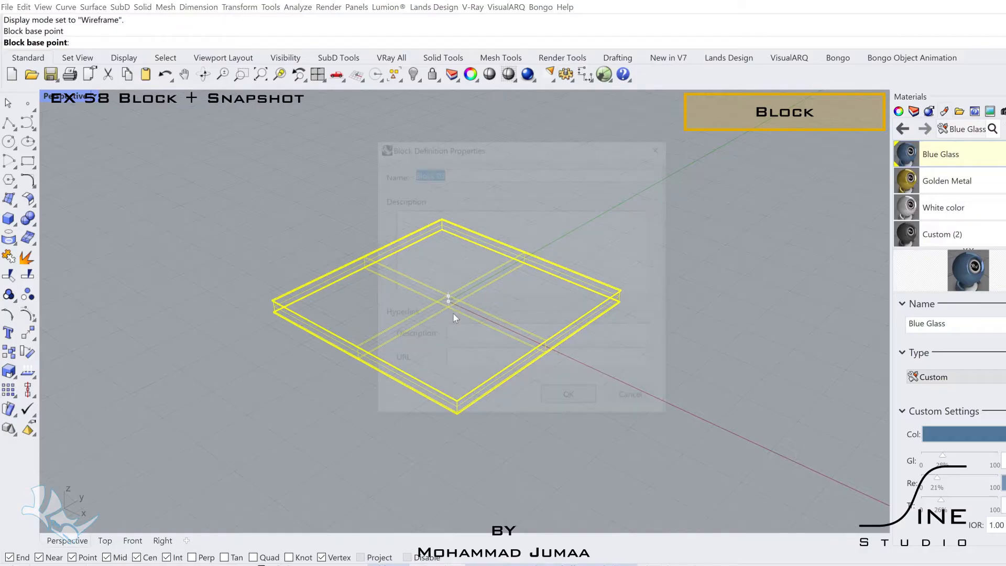
{"action": "left_click", "coordinate": [569, 398]}
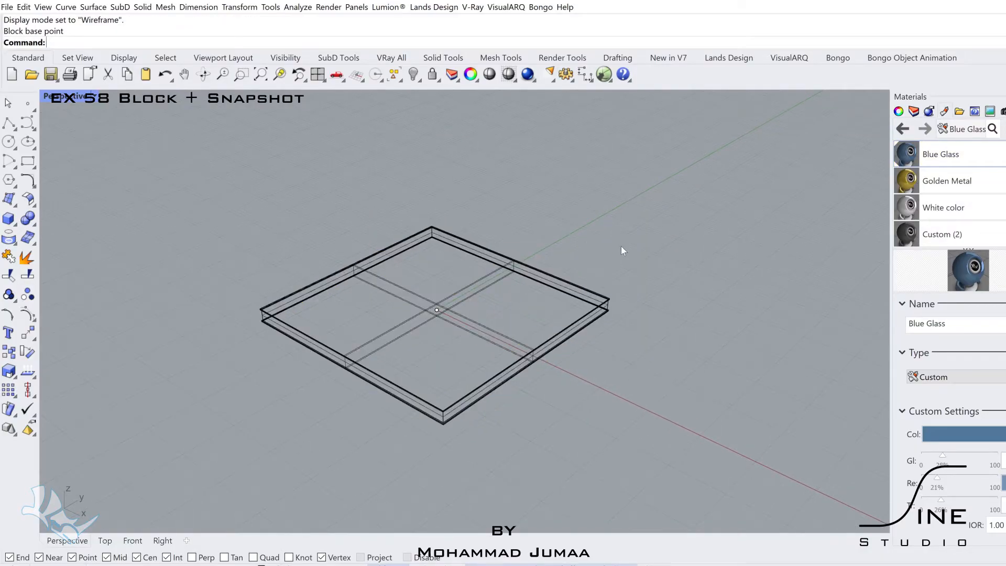
{"action": "left_click_drag", "start_coordinate": [541, 382], "coordinate": [534, 379]}
{"action": "key", "text": "ctrl+alt+s"}
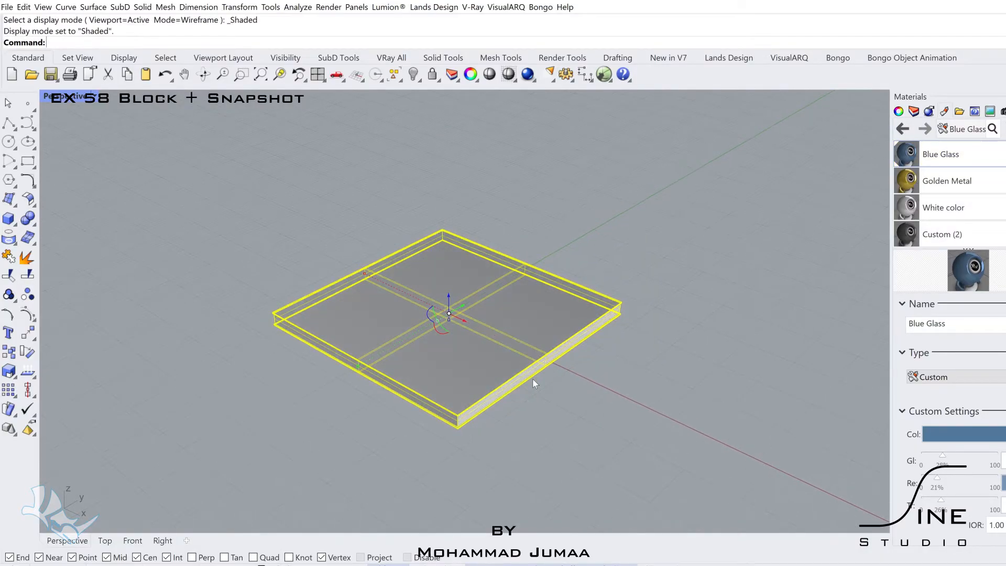
- Select the floor block instance and show its object properties
{"action": "left_click", "coordinate": [692, 295]}
{"action": "left_click", "coordinate": [493, 300]}
{"action": "right_click_drag", "start_coordinate": [492, 301], "coordinate": [498, 303], "text": "shift"}
{"action": "left_click", "coordinate": [899, 112]}
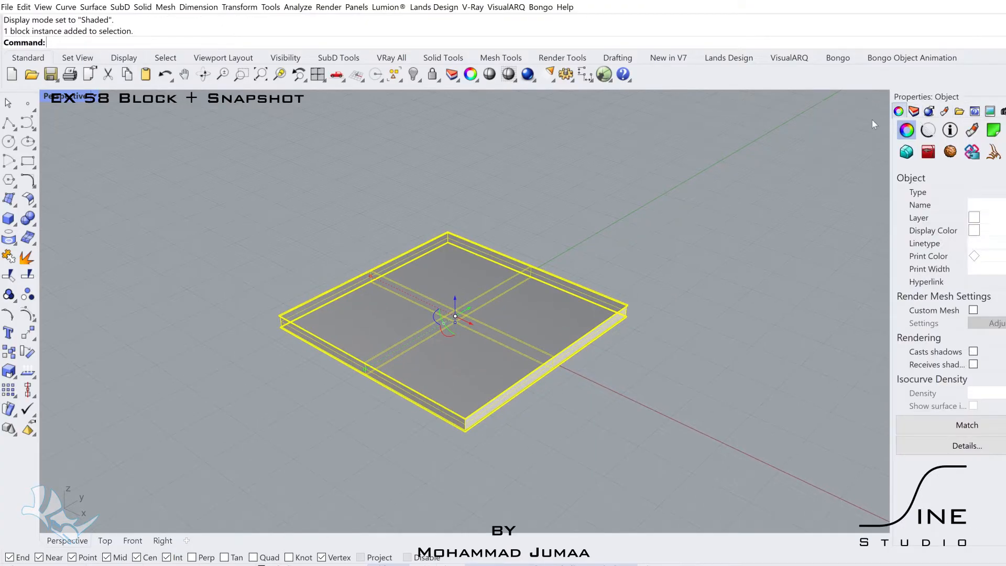
- Create a linear array of 32 floor blocks going straight up in the front view, spaced 4 m apart
{"action": "scroll", "coordinate": [543, 295], "scroll_direction": "down", "scroll_amount": 4}
{"action": "double_click", "coordinate": [73, 98]}
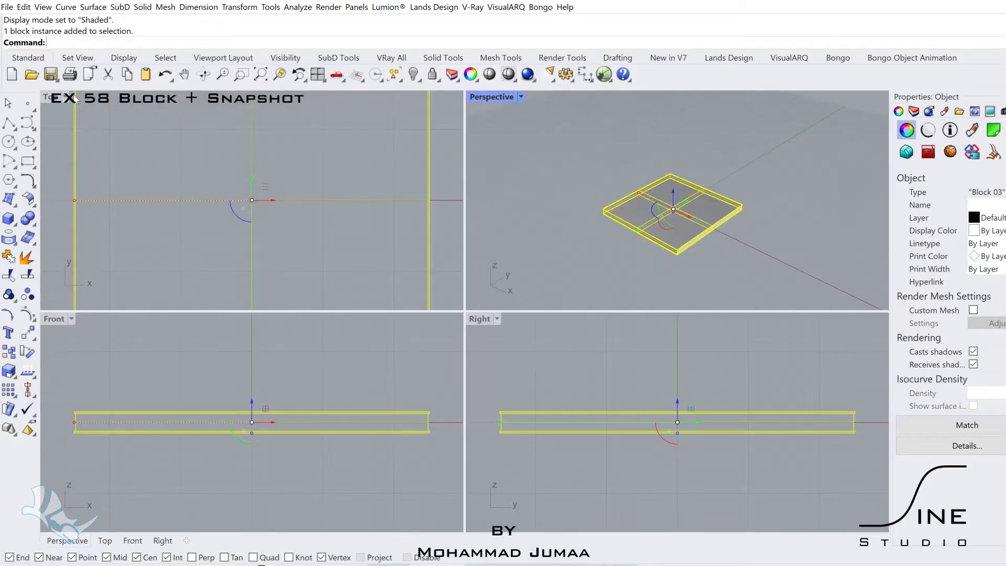
{"action": "left_click", "coordinate": [16, 397]}
{"action": "left_click", "coordinate": [108, 397]}
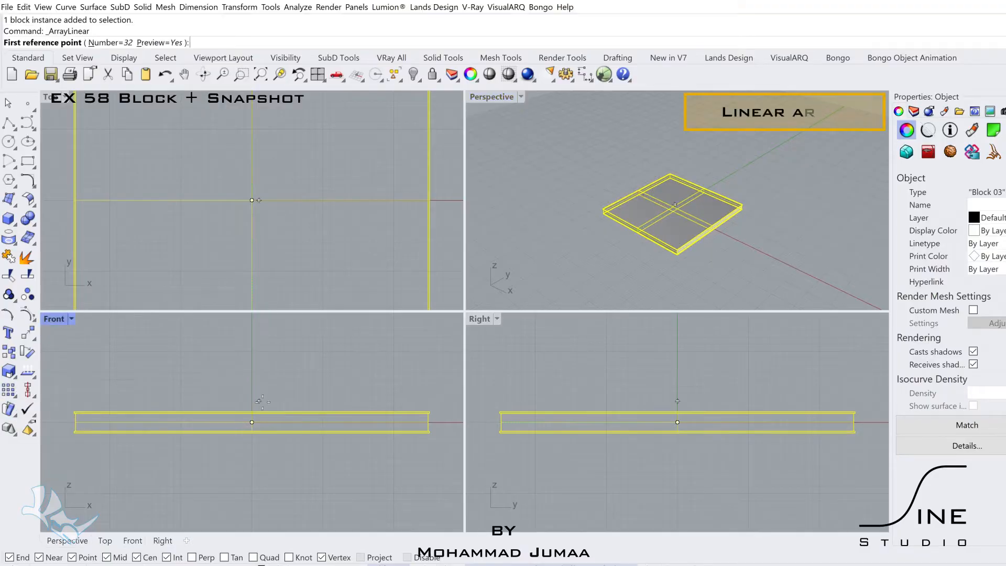
{"action": "left_click", "coordinate": [268, 433]}
{"action": "type", "text": "4"}
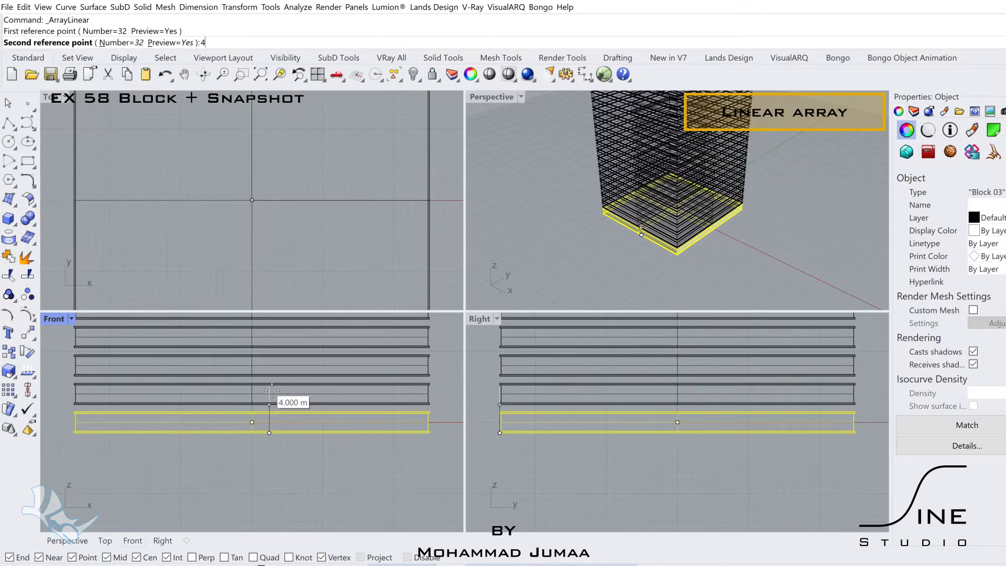
{"action": "key", "text": "Return"}
{"action": "left_click", "coordinate": [272, 391]}
- Set the maximized perspective view to the southeast isometric and display the tower in rendered mode
{"action": "double_click", "coordinate": [488, 99]}
{"action": "left_click", "coordinate": [59, 97]}
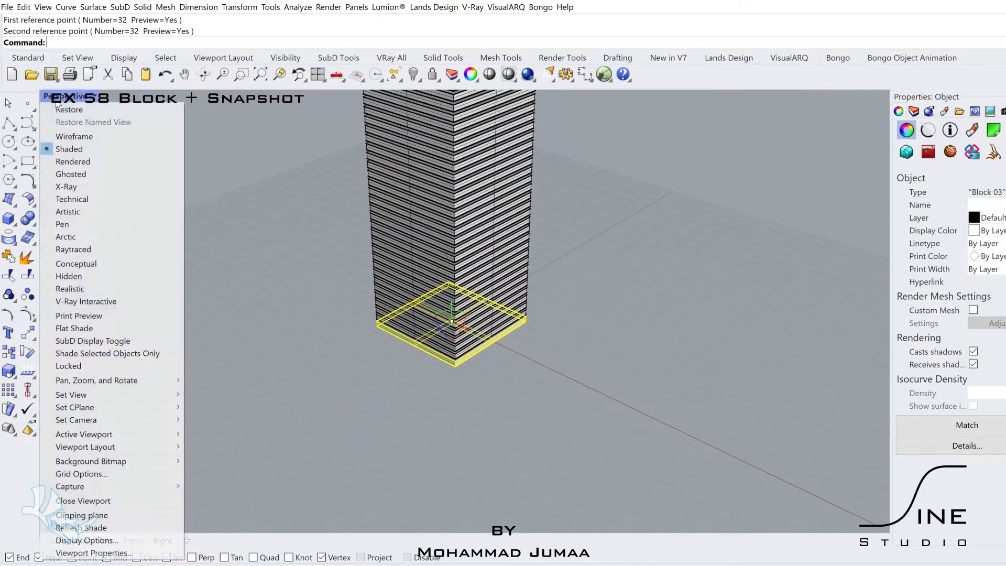
{"action": "mouse_move", "coordinate": [139, 394]}
{"action": "mouse_move", "coordinate": [220, 510]}
{"action": "left_click", "coordinate": [320, 534]}
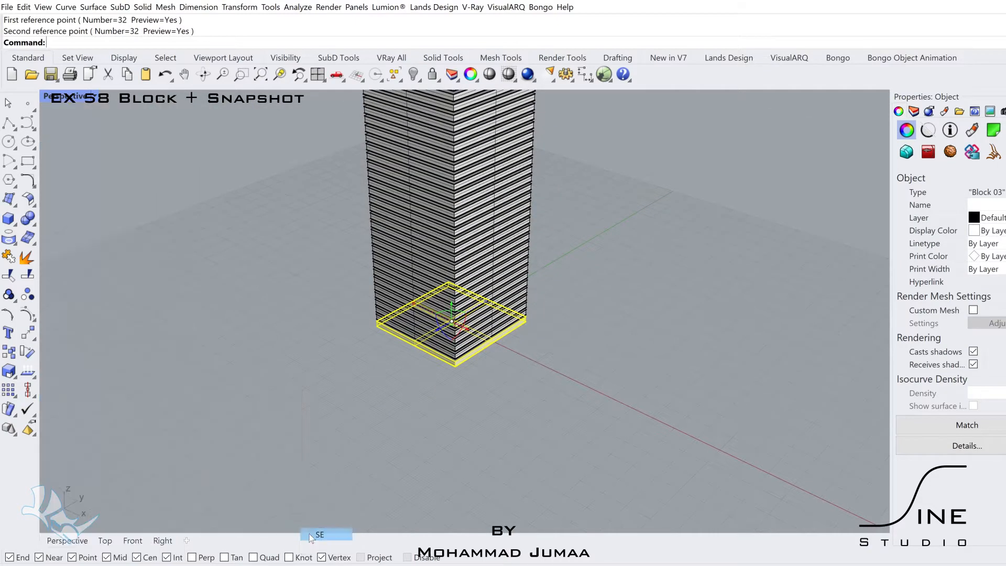
{"action": "right_click_drag", "start_coordinate": [396, 367], "coordinate": [360, 358]}
{"action": "key", "text": "ctrl+alt+r"}
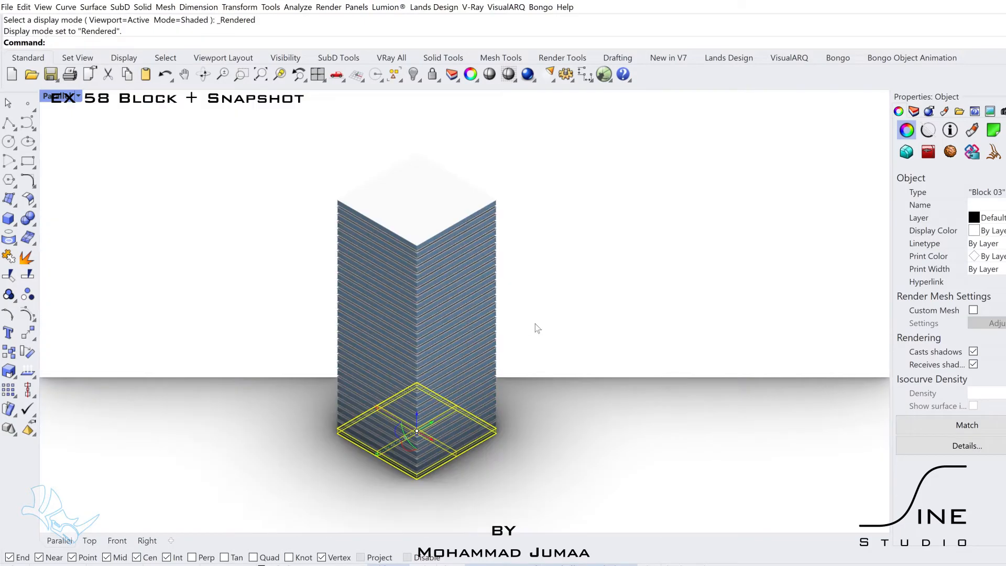
- Draw a small upright box on the ground beside the tower
{"action": "left_click", "coordinate": [535, 324]}
{"action": "left_click", "coordinate": [7, 221]}
{"action": "left_click", "coordinate": [219, 227]}
{"action": "left_click", "coordinate": [207, 259]}
{"action": "left_click", "coordinate": [207, 180]}
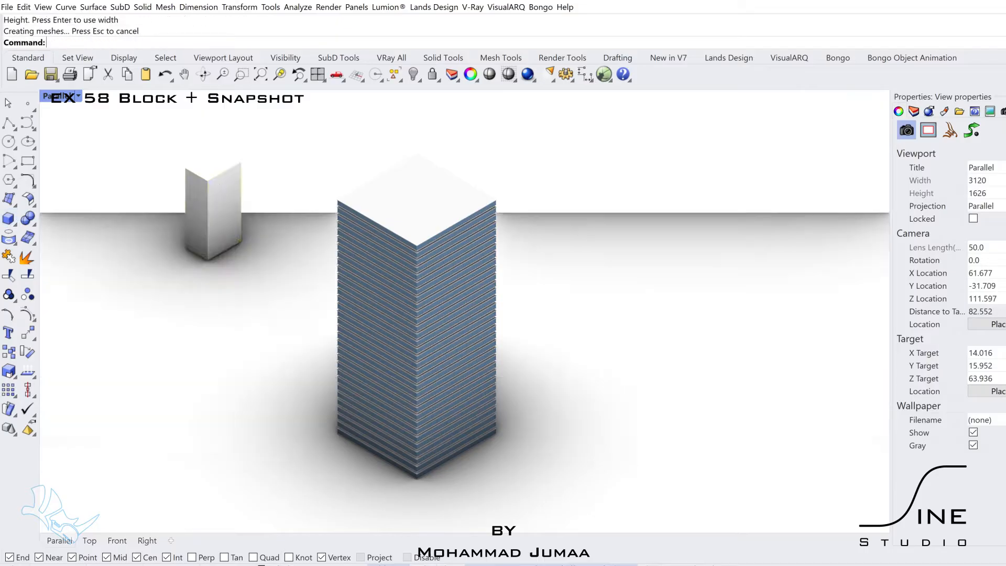
- In the top view, move the box far from the tower and place a duplicate far out on the opposite side
{"action": "left_click_drag", "start_coordinate": [198, 203], "coordinate": [56, 102]}
{"action": "double_click", "coordinate": [57, 96]}
{"action": "double_click", "coordinate": [55, 97]}
{"action": "scroll", "coordinate": [345, 433], "scroll_direction": "down", "scroll_amount": 20}
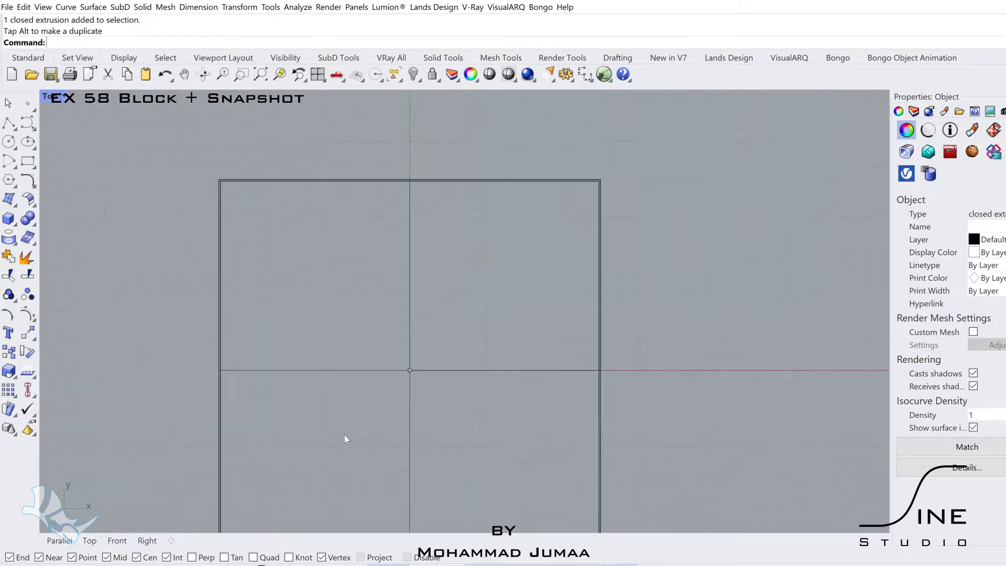
{"action": "left_click_drag", "start_coordinate": [302, 408], "coordinate": [493, 508]}
- Select both distant boxes, lock them, and return to the maximized isometric view
{"action": "left_click_drag", "start_coordinate": [200, 208], "coordinate": [199, 209], "text": "shift"}
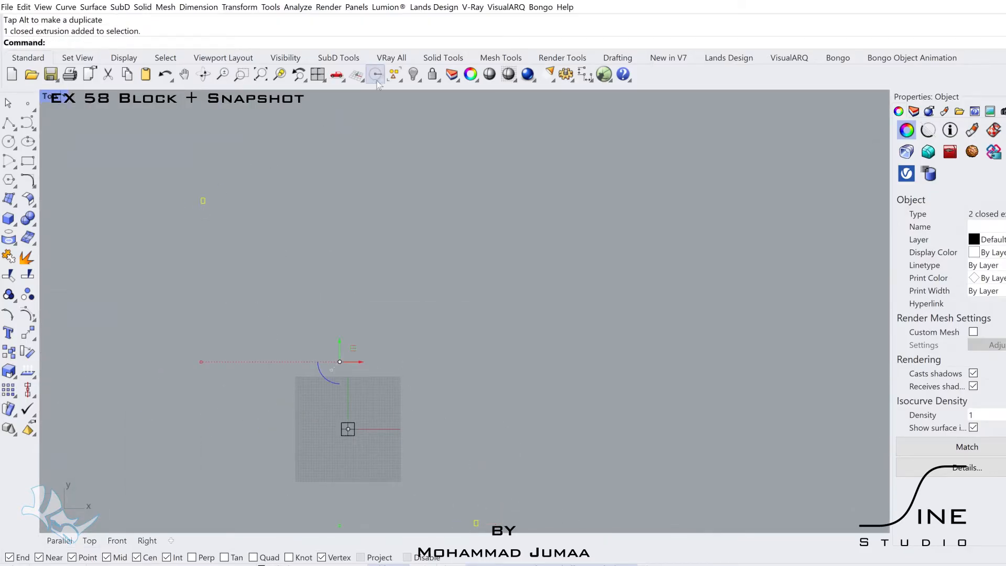
{"action": "left_click", "coordinate": [432, 75]}
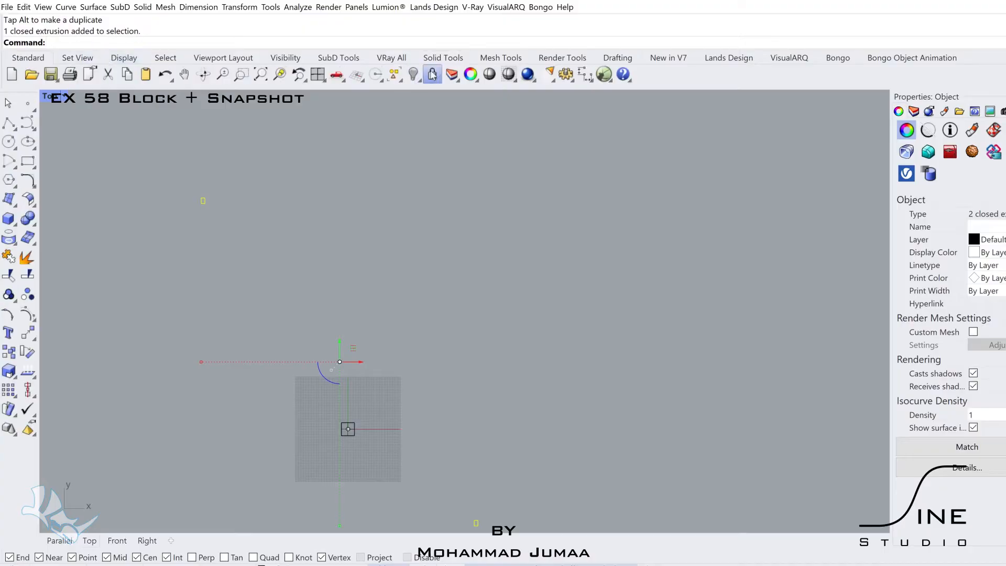
{"action": "double_click", "coordinate": [50, 96]}
{"action": "double_click", "coordinate": [484, 97]}
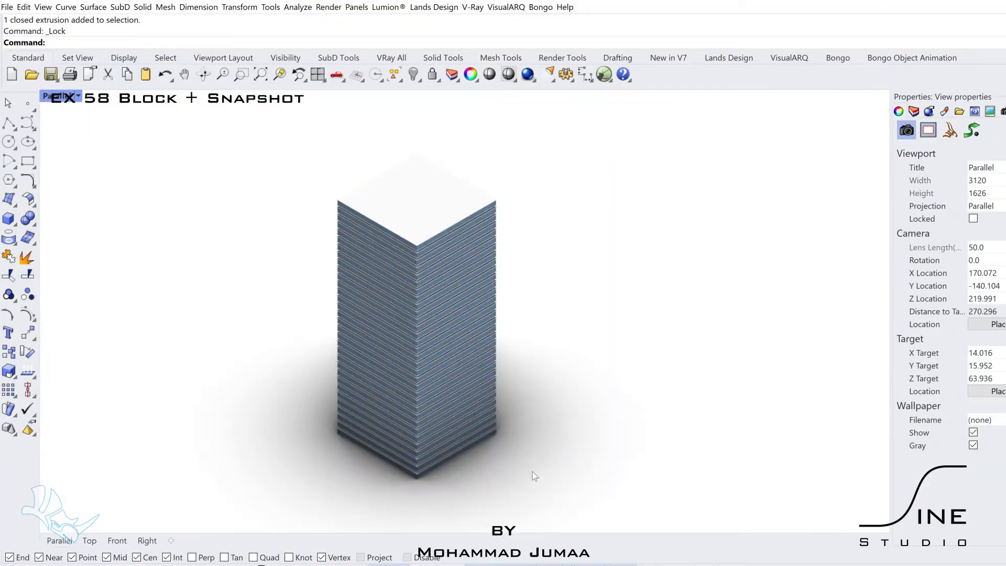
- Hide the lowest floor block, delete the 31 copies above it, and select the original block again
{"action": "left_click", "coordinate": [476, 450]}
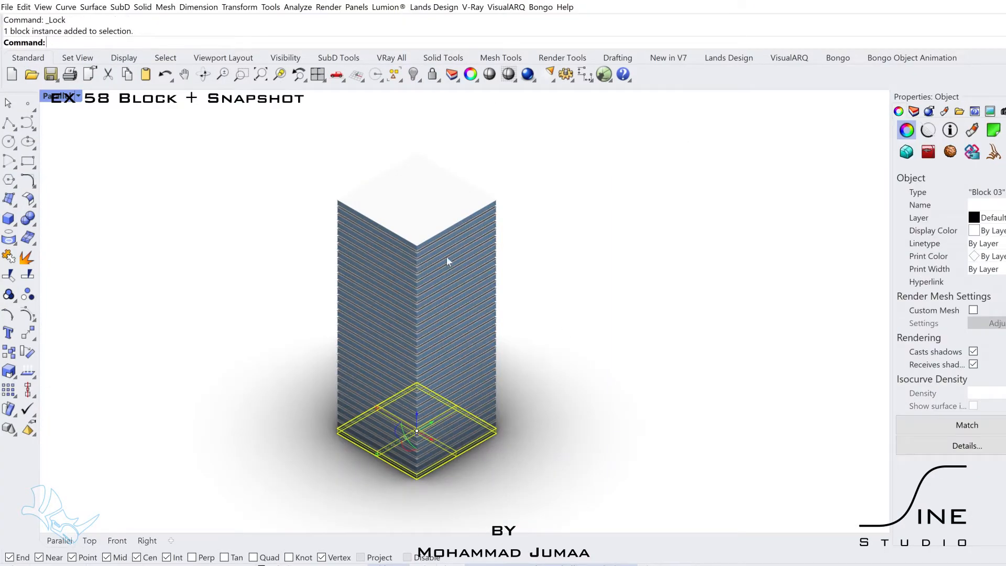
{"action": "key", "text": "Escape"}
{"action": "left_click_drag", "start_coordinate": [526, 158], "coordinate": [477, 454]}
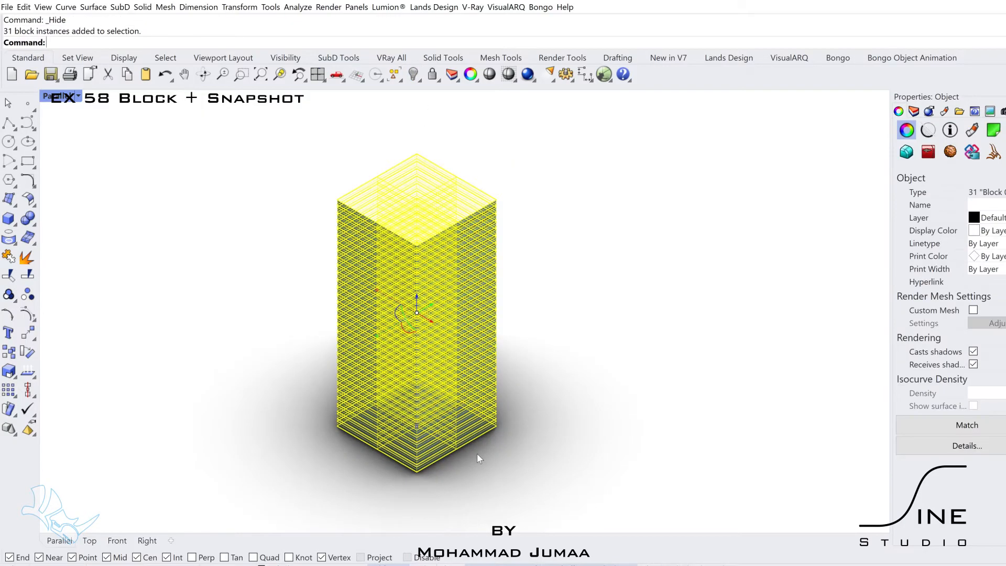
{"action": "key", "text": "Delete"}
{"action": "left_click", "coordinate": [480, 426]}
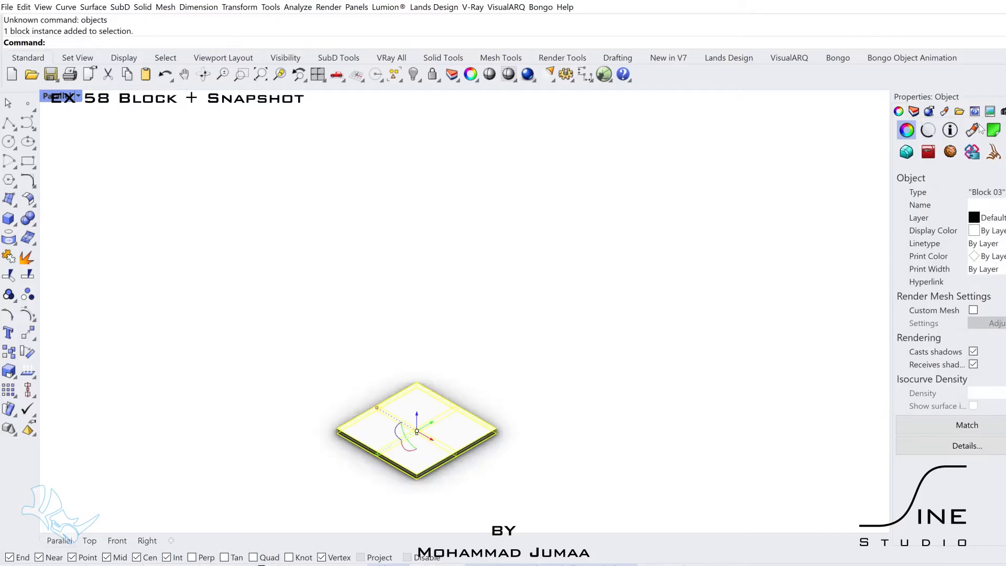
- Save the current isometric view as a named view called Parallel
{"action": "left_click", "coordinate": [1003, 112]}
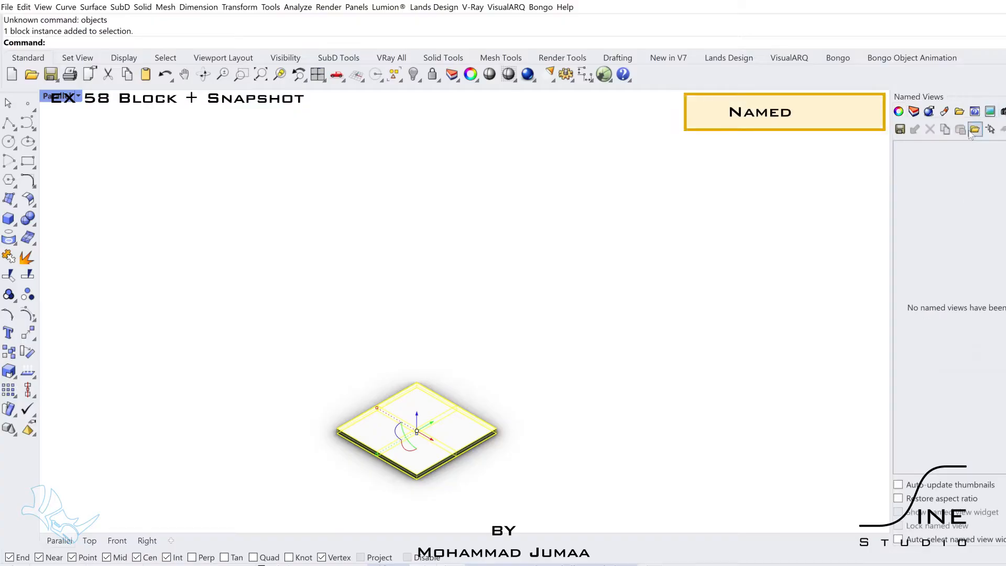
{"action": "left_click", "coordinate": [901, 129]}
{"action": "left_click", "coordinate": [550, 303]}
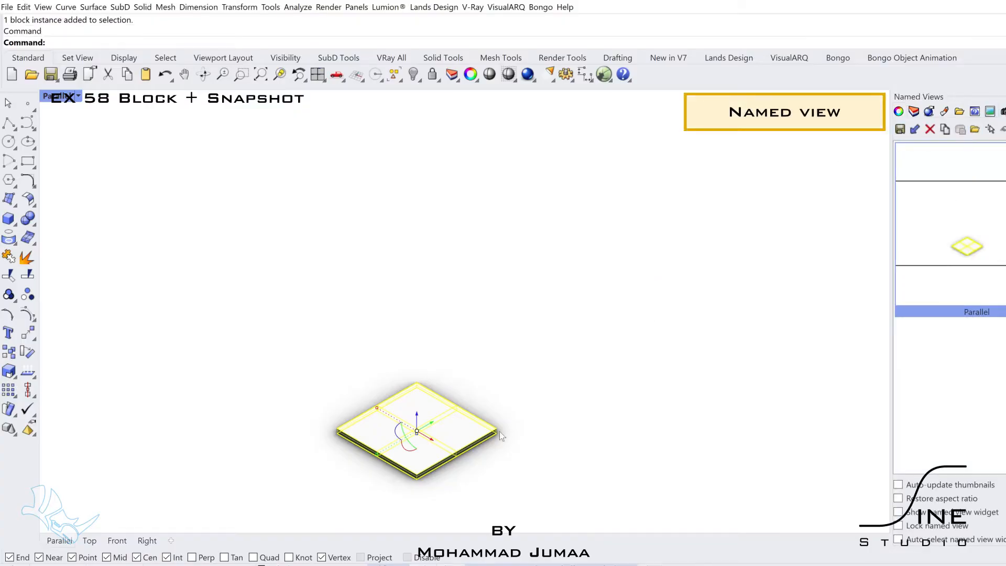
- Duplicate the floor block in place, repeatedly doubling the overlapping copies to reach 32 instances, and select them all
{"action": "key", "text": "ctrl+c"}
{"action": "key", "text": "ctrl+v"}
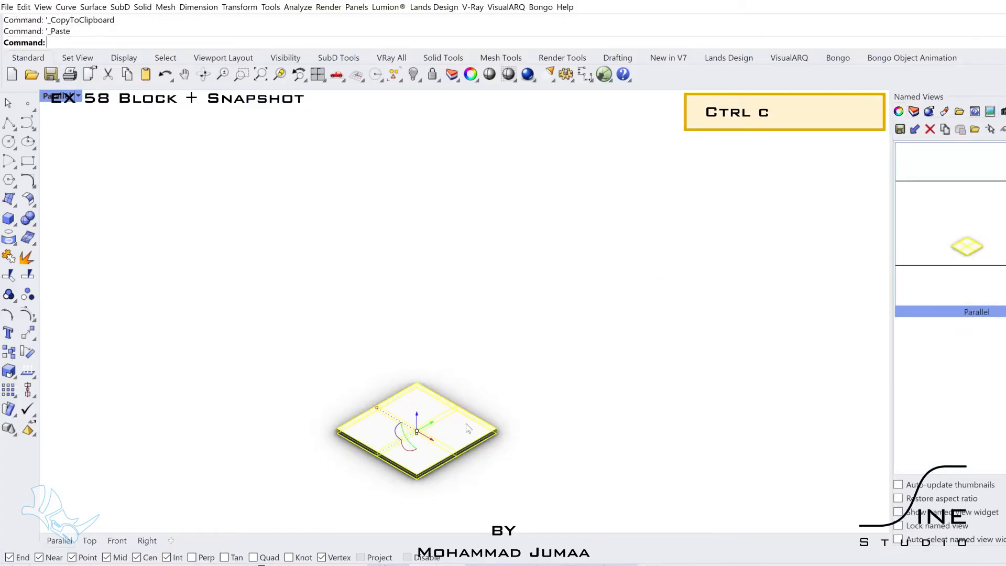
{"action": "left_click", "coordinate": [481, 428]}
{"action": "left_click_drag", "start_coordinate": [521, 374], "coordinate": [476, 444]}
{"action": "key", "text": "ctrl+c"}
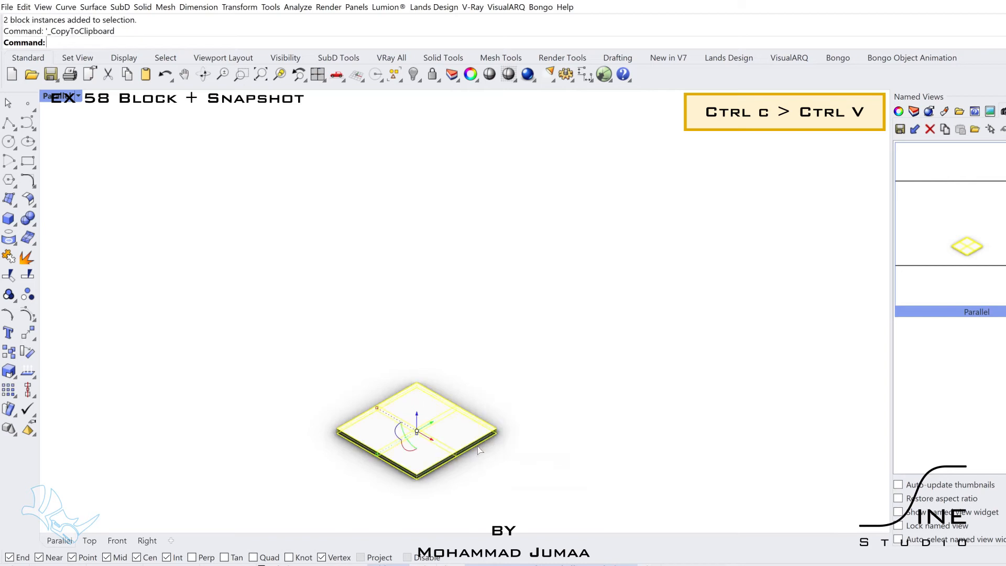
{"action": "key", "text": "ctrl+v"}
{"action": "key", "text": "ctrl+c"}
{"action": "key", "text": "ctrl+v"}
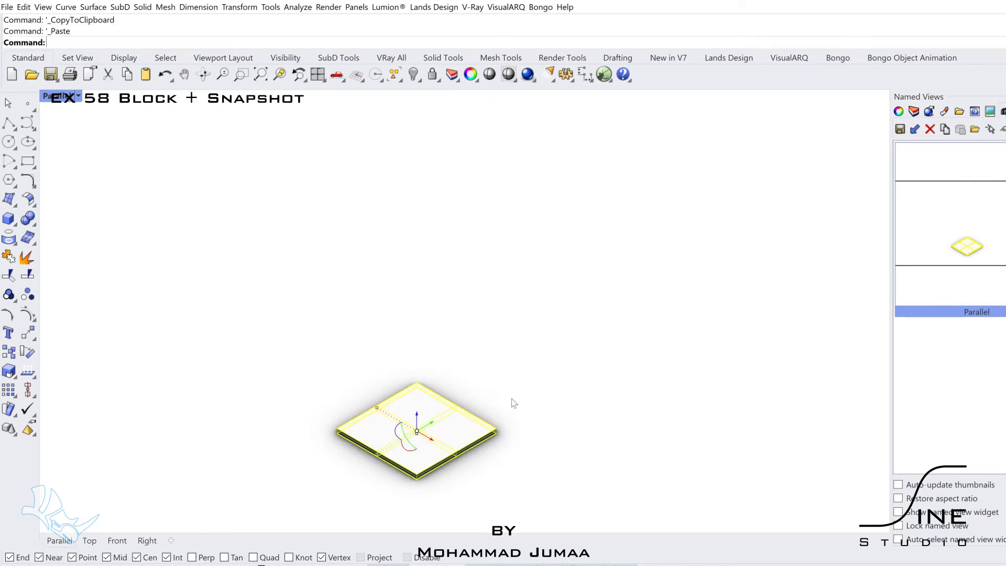
{"action": "key", "text": "ctrl+c"}
{"action": "key", "text": "ctrl+v"}
{"action": "left_click_drag", "start_coordinate": [523, 378], "coordinate": [476, 452]}
{"action": "key", "text": "ctrl+c"}
{"action": "key", "text": "ctrl+v"}
{"action": "left_click_drag", "start_coordinate": [516, 359], "coordinate": [480, 446]}
- In the top view, move the 32 stacked blocks 300 units along X, and return to the maximized Parallel view
{"action": "left_click", "coordinate": [989, 113]}
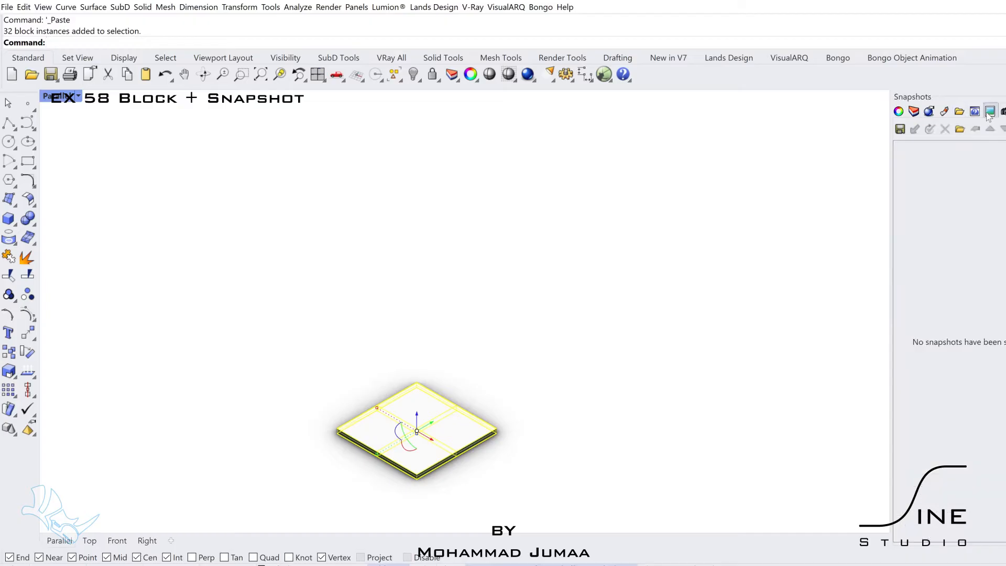
{"action": "left_click", "coordinate": [915, 130]}
{"action": "left_click", "coordinate": [566, 306]}
{"action": "double_click", "coordinate": [70, 97]}
{"action": "left_click", "coordinate": [217, 260]}
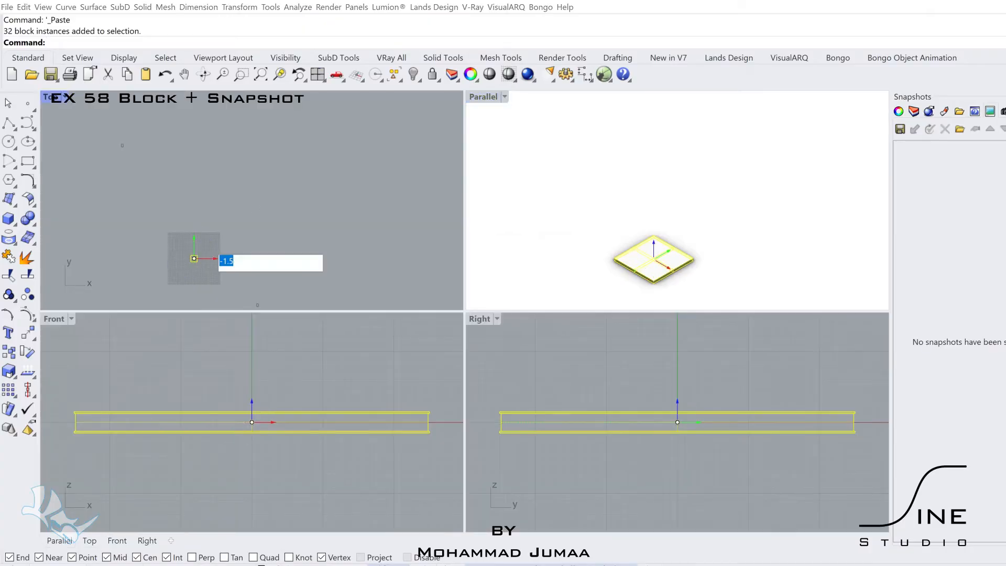
{"action": "type", "text": "300"}
{"action": "key", "text": "Return"}
{"action": "double_click", "coordinate": [499, 103]}
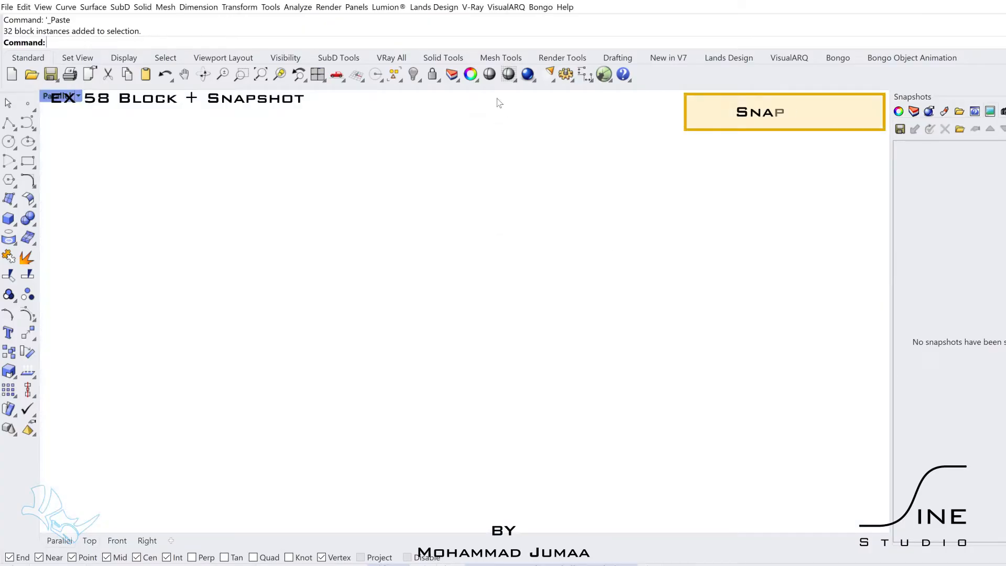
- Save the empty scene as snapshot 1 with all snapshot categories included
{"action": "left_click", "coordinate": [900, 129]}
{"action": "type", "text": "1"}
{"action": "key", "text": "Return"}
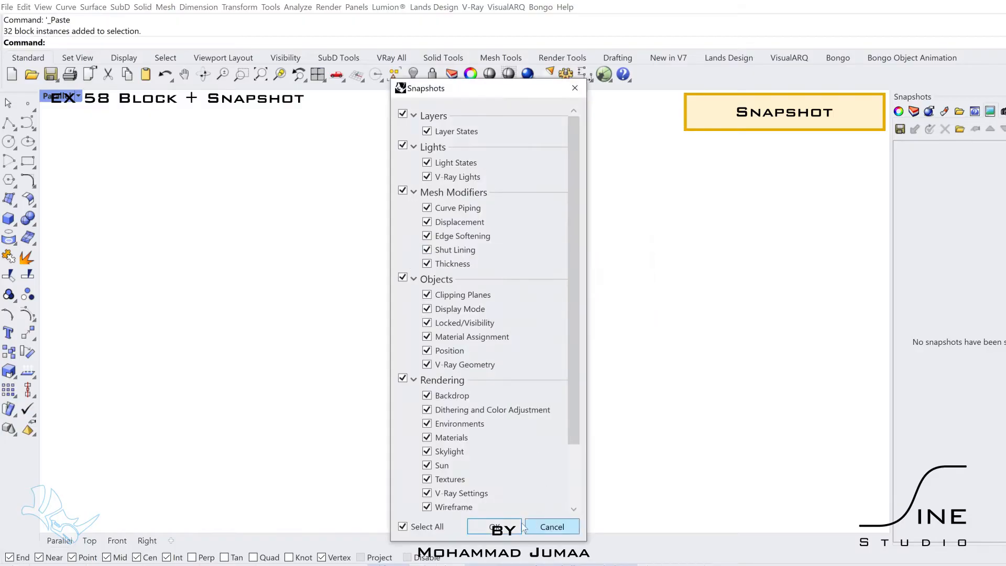
{"action": "left_click", "coordinate": [511, 527]}
- In the top view, move the blocks -300 units along X, and return to the maximized Parallel view
{"action": "double_click", "coordinate": [56, 96]}
{"action": "left_click", "coordinate": [254, 259]}
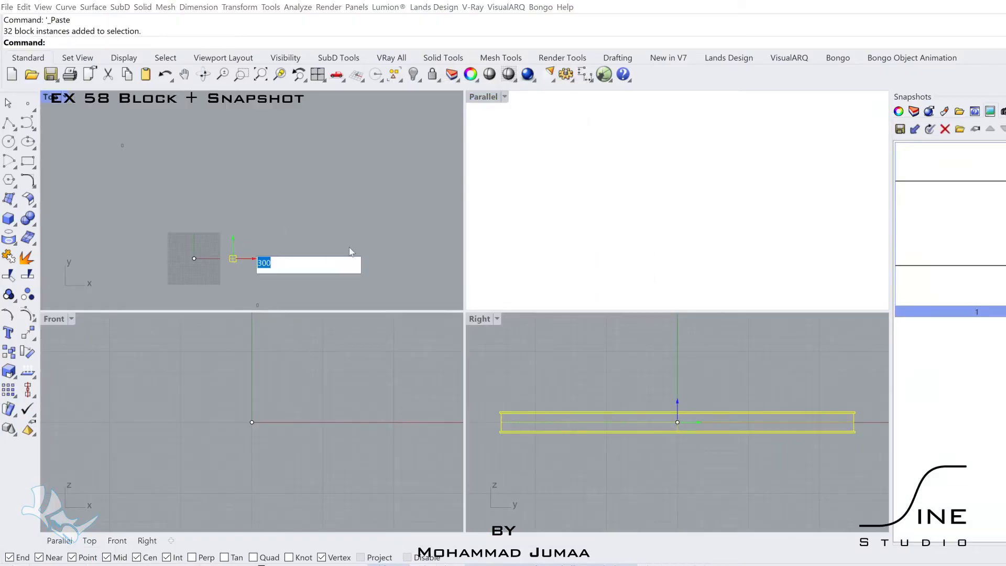
{"action": "type", "text": "-300"}
{"action": "key", "text": "Return"}
{"action": "double_click", "coordinate": [485, 95]}
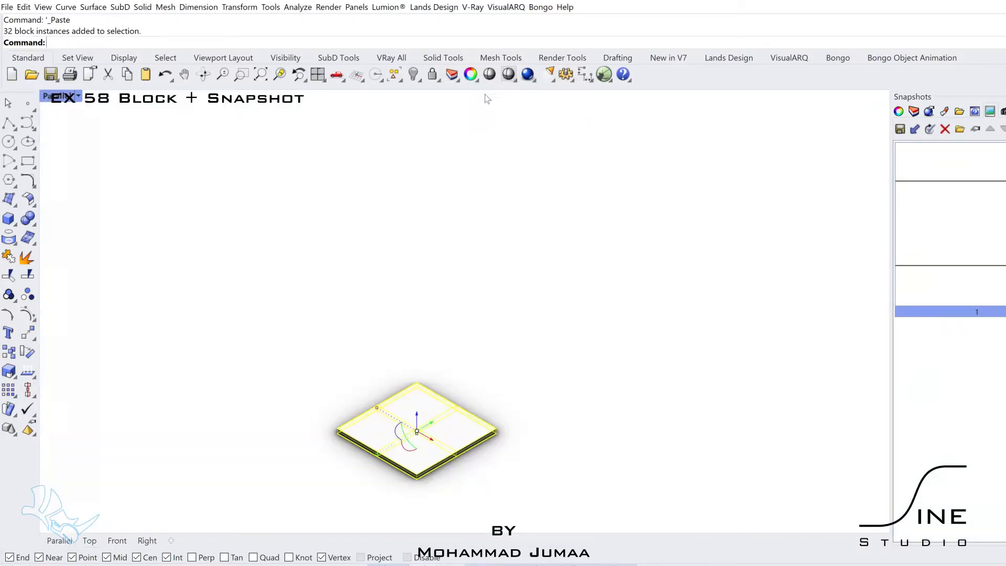
- Deselect the blocks and save the single-floor state as snapshot 2 with all categories included
{"action": "left_click", "coordinate": [471, 215]}
{"action": "left_click", "coordinate": [900, 129]}
{"action": "type", "text": "2"}
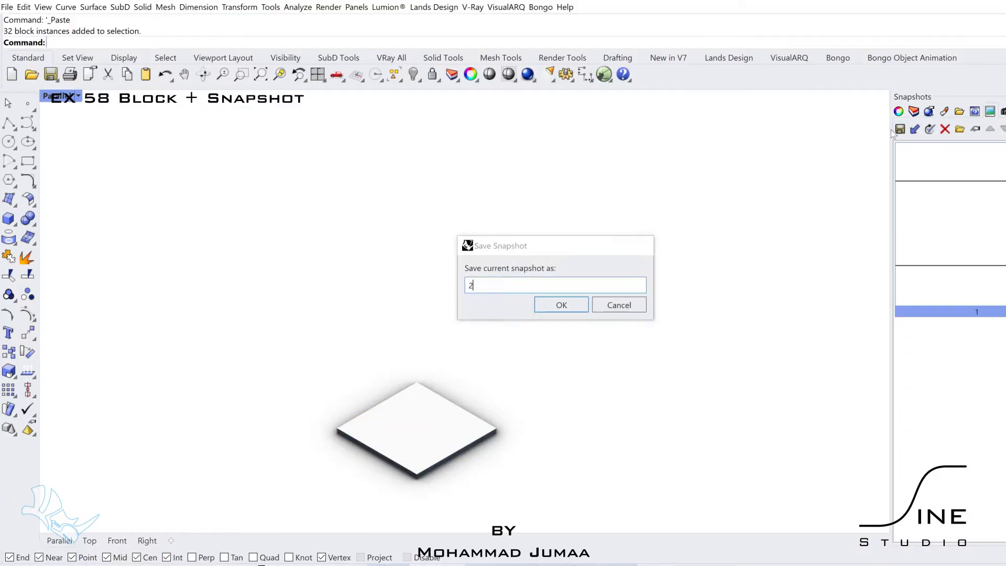
{"action": "key", "text": "Return"}
{"action": "left_click", "coordinate": [495, 527]}
- Select all 32 blocks, maximize the front view, and raise all but one block to form a second level
{"action": "left_click_drag", "start_coordinate": [540, 373], "coordinate": [489, 445]}
{"action": "double_click", "coordinate": [57, 97]}
{"action": "double_click", "coordinate": [60, 319]}
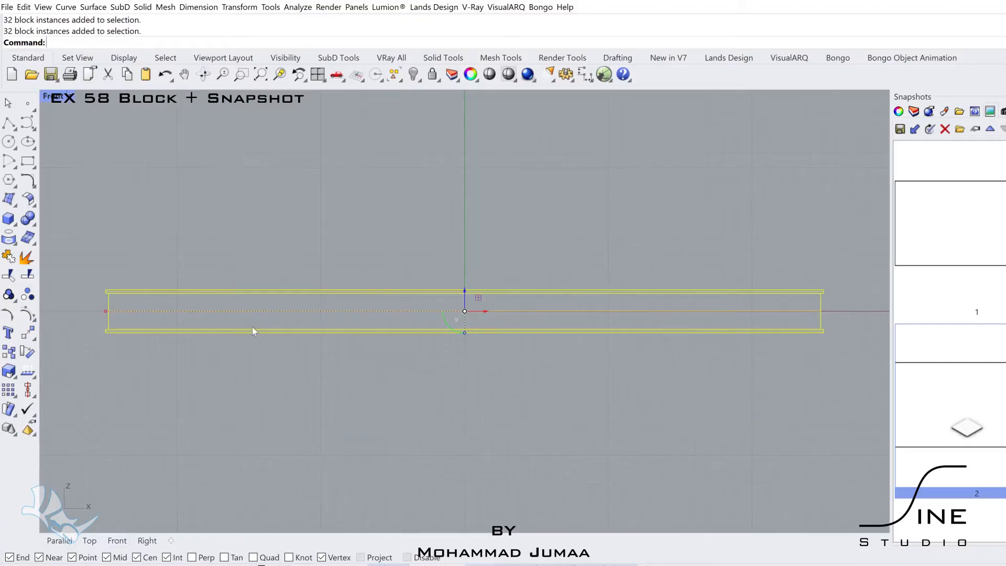
{"action": "left_click", "coordinate": [377, 331], "text": "ctrl"}
{"action": "left_click", "coordinate": [464, 294]}
{"action": "type", "text": "400"}
{"action": "key", "text": "Return"}
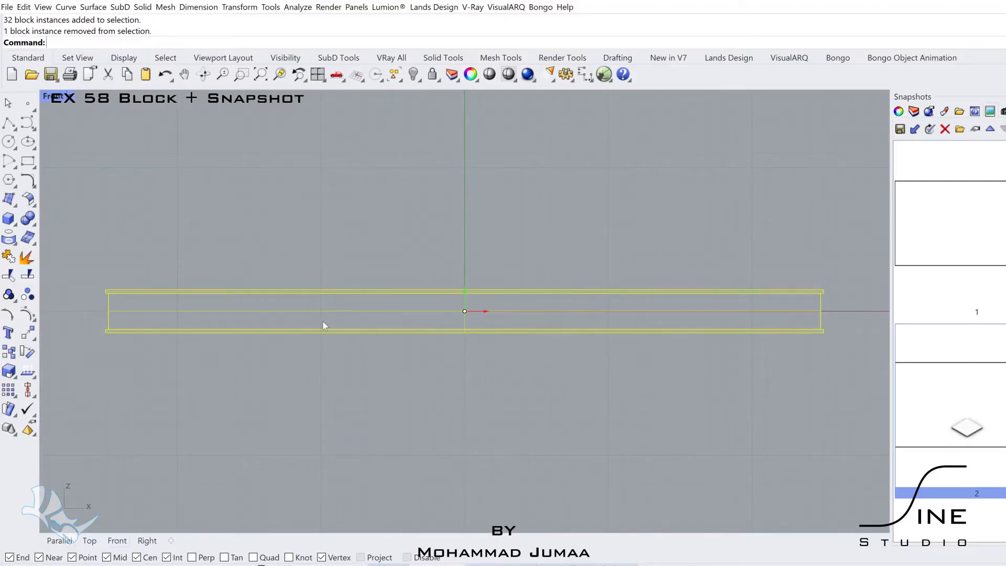
- Raise the remaining selected blocks by the same spacing four more times, leaving one block behind at each level
{"action": "left_click", "coordinate": [353, 273], "text": "ctrl"}
{"action": "left_click", "coordinate": [463, 238]}
{"action": "key", "text": "Return"}
{"action": "right_click_drag", "start_coordinate": [489, 224], "coordinate": [480, 282]}
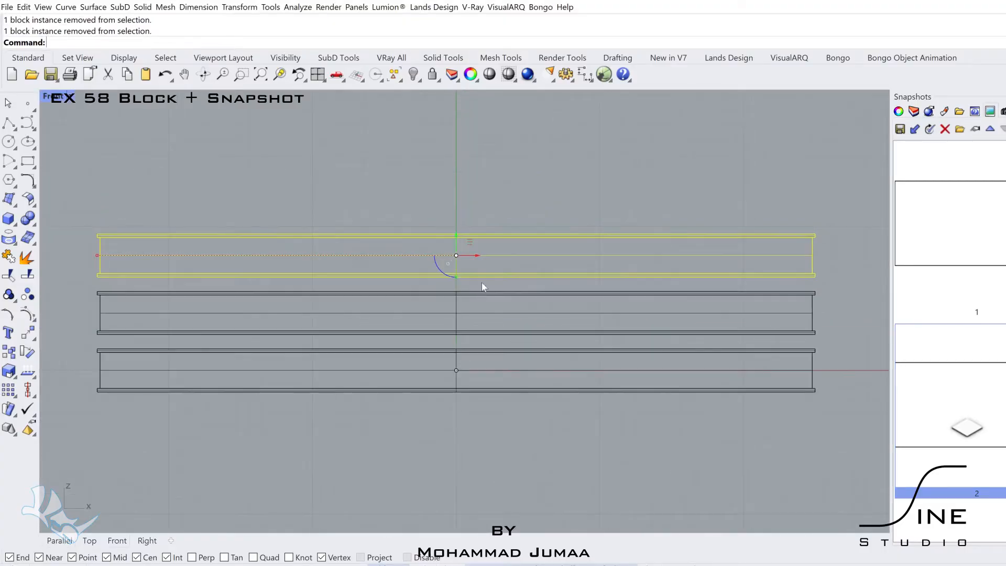
{"action": "left_click", "coordinate": [483, 276], "text": "ctrl"}
{"action": "left_click", "coordinate": [458, 236]}
{"action": "key", "text": "Return"}
{"action": "right_click_drag", "start_coordinate": [490, 219], "coordinate": [485, 266]}
{"action": "left_click", "coordinate": [485, 266], "text": "ctrl"}
{"action": "left_click", "coordinate": [454, 227]}
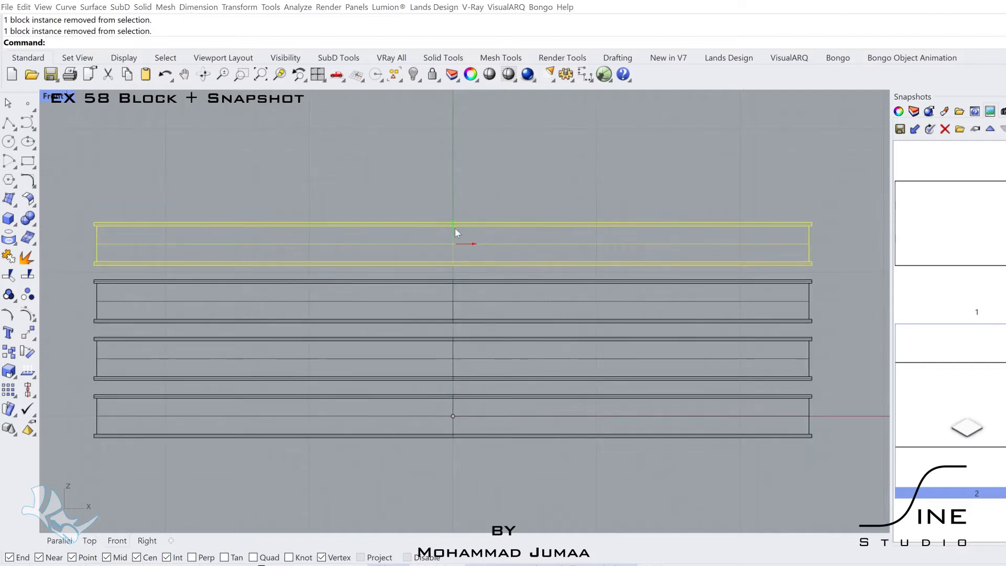
{"action": "key", "text": "Return"}
{"action": "right_click_drag", "start_coordinate": [468, 210], "coordinate": [444, 371]}
{"action": "left_click", "coordinate": [458, 266], "text": "ctrl"}
{"action": "left_click", "coordinate": [441, 226]}
{"action": "key", "text": "Return"}
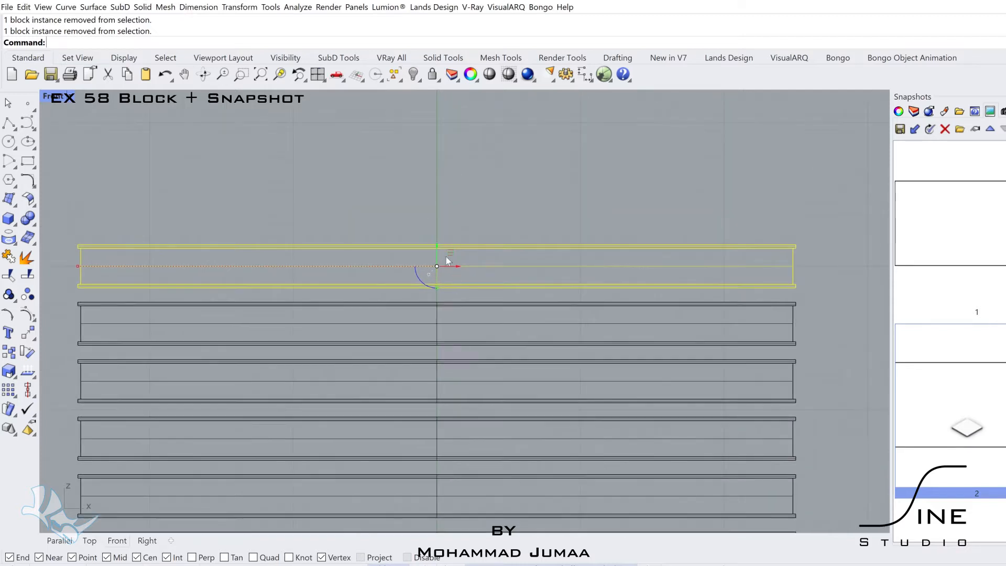
- Keep raising the remaining blocks level by level at equal spacing, dropping one each time, until all 32 form the tower
{"action": "right_click_drag", "start_coordinate": [438, 247], "coordinate": [417, 238]}
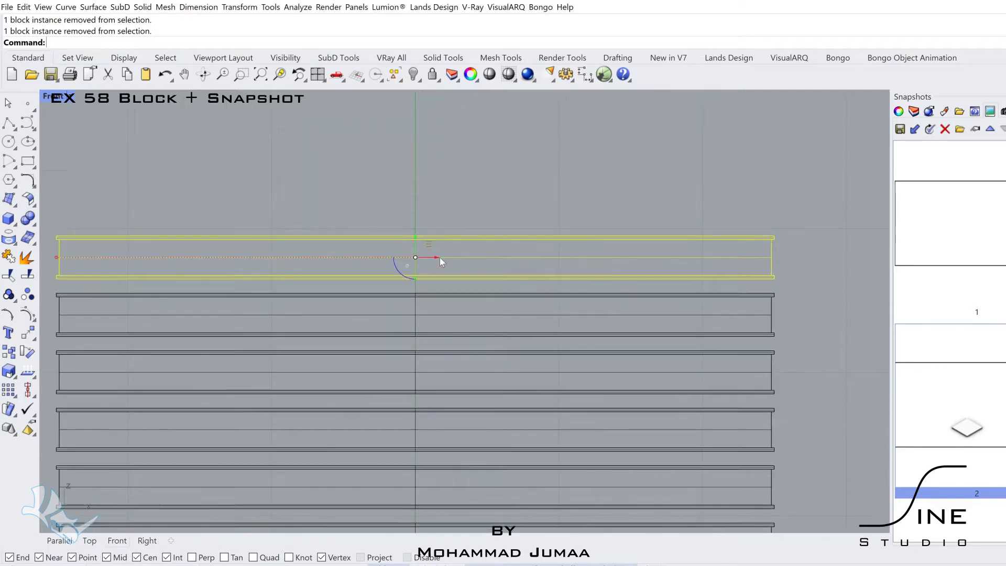
{"action": "scroll", "coordinate": [433, 255], "scroll_direction": "down", "scroll_amount": 3}
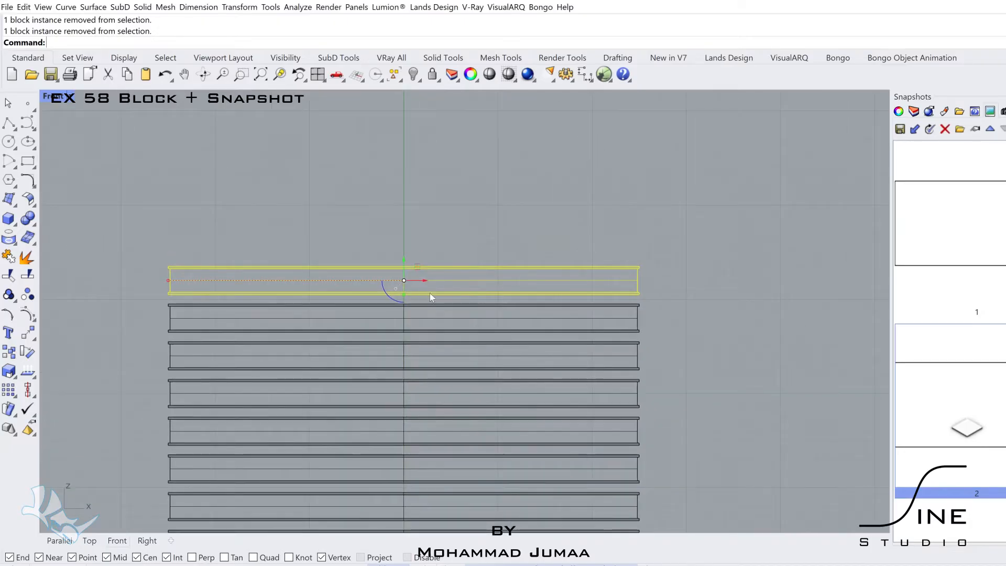
{"action": "left_click_drag", "start_coordinate": [405, 259], "coordinate": [405, 184], "text": "alt"}
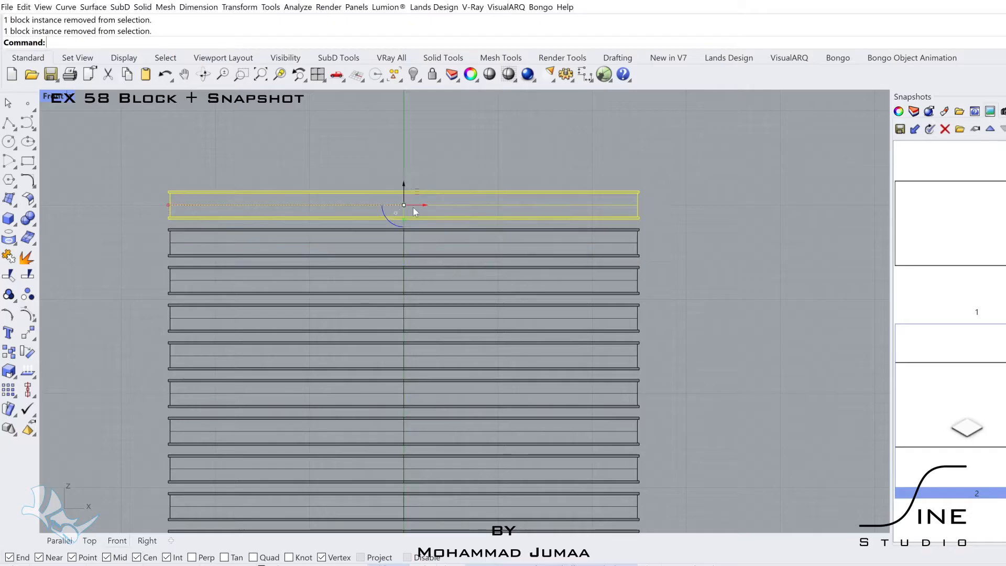
{"action": "right_click_drag", "start_coordinate": [413, 211], "coordinate": [408, 261]}
{"action": "left_click_drag", "start_coordinate": [399, 236], "coordinate": [398, 198], "text": "alt"}
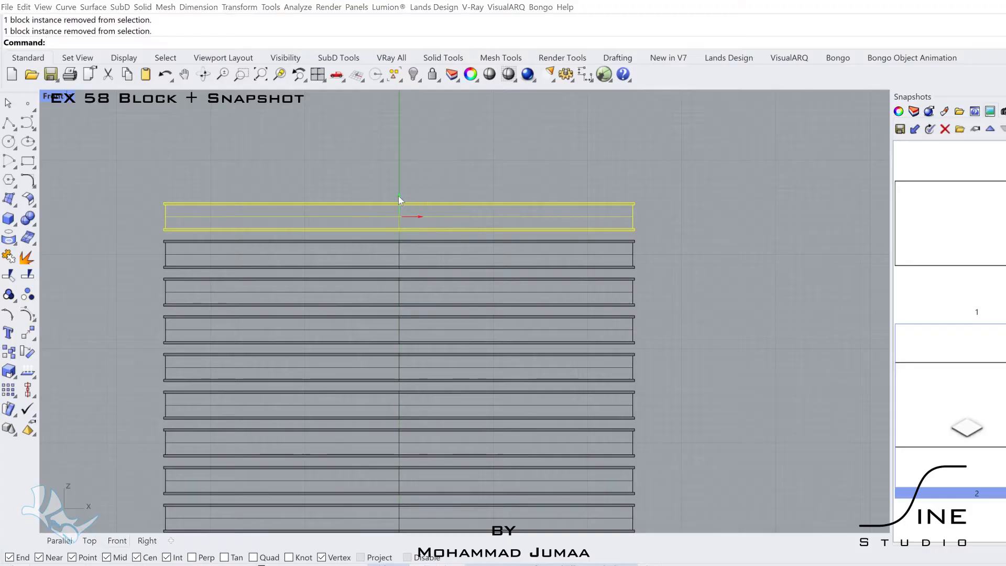
{"action": "right_click_drag", "start_coordinate": [398, 196], "coordinate": [393, 237]}
{"action": "left_click_drag", "start_coordinate": [394, 241], "coordinate": [394, 202], "text": "alt"}
{"action": "right_click_drag", "start_coordinate": [437, 233], "coordinate": [430, 272]}
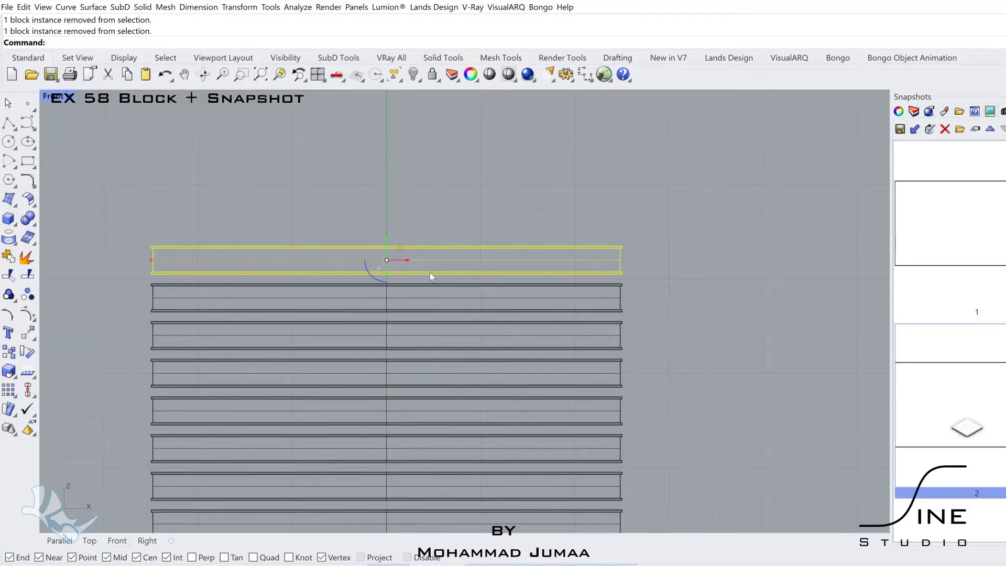
{"action": "left_click_drag", "start_coordinate": [387, 243], "coordinate": [387, 204], "text": "alt"}
{"action": "right_click_drag", "start_coordinate": [400, 221], "coordinate": [397, 283]}
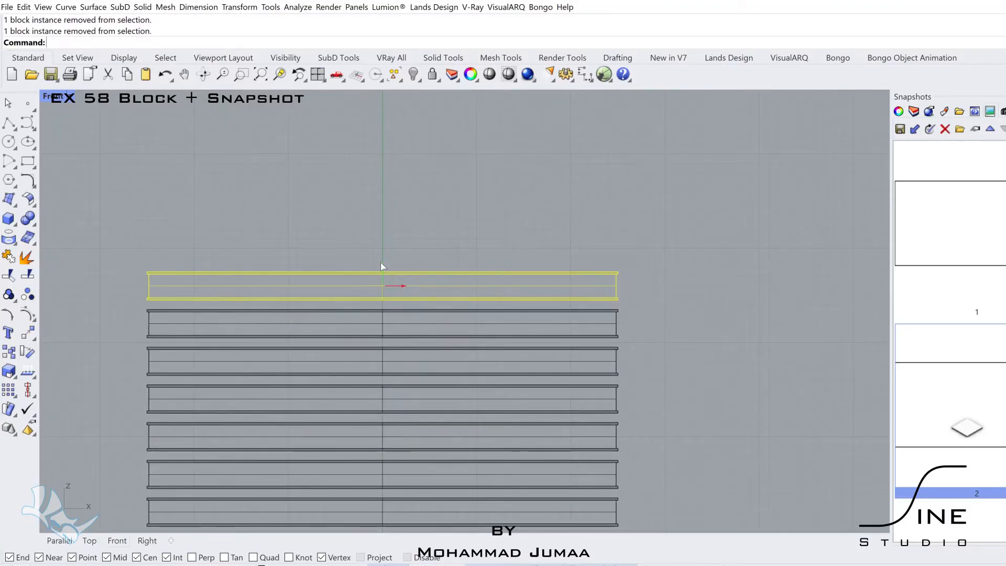
{"action": "left_click_drag", "start_coordinate": [382, 263], "coordinate": [381, 225], "text": "alt"}
{"action": "right_click_drag", "start_coordinate": [408, 264], "coordinate": [404, 310]}
{"action": "left_click_drag", "start_coordinate": [382, 268], "coordinate": [382, 231], "text": "alt"}
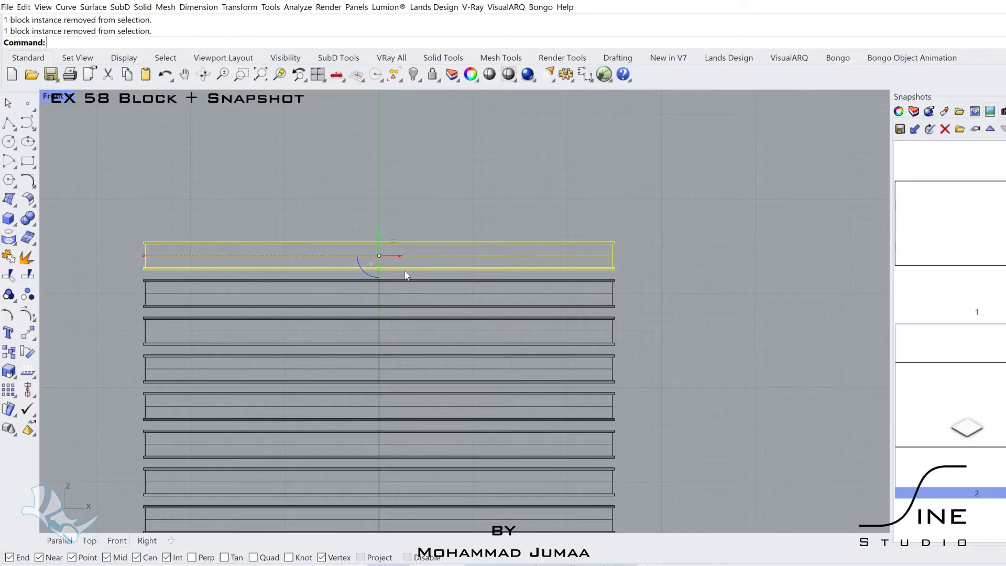
{"action": "right_click_drag", "start_coordinate": [395, 281], "coordinate": [403, 305]}
{"action": "left_click_drag", "start_coordinate": [387, 305], "coordinate": [383, 234], "text": "alt"}
{"action": "right_click_drag", "start_coordinate": [383, 234], "coordinate": [399, 295]}
{"action": "left_click_drag", "start_coordinate": [375, 261], "coordinate": [377, 231], "text": "alt"}
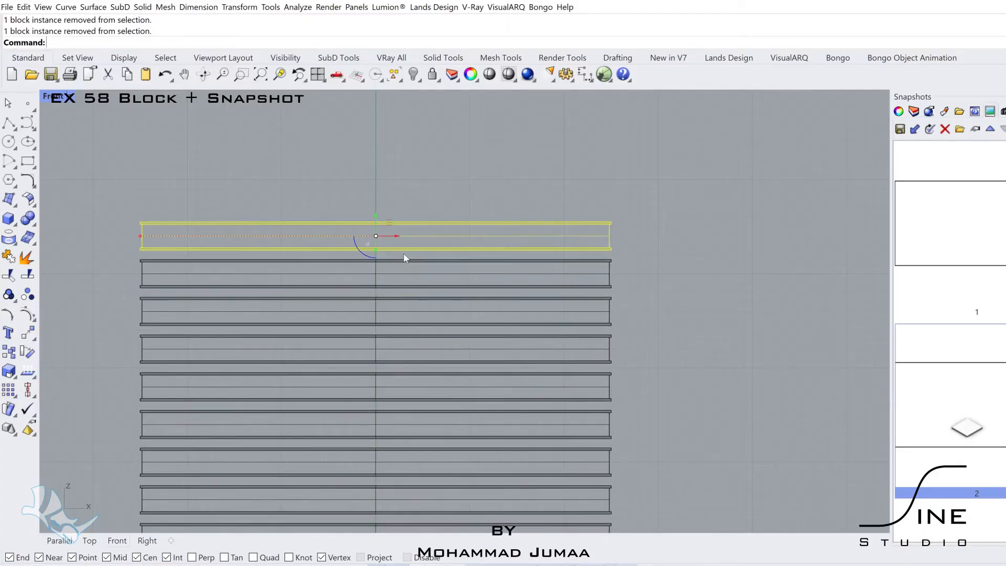
{"action": "right_click_drag", "start_coordinate": [396, 253], "coordinate": [400, 310]}
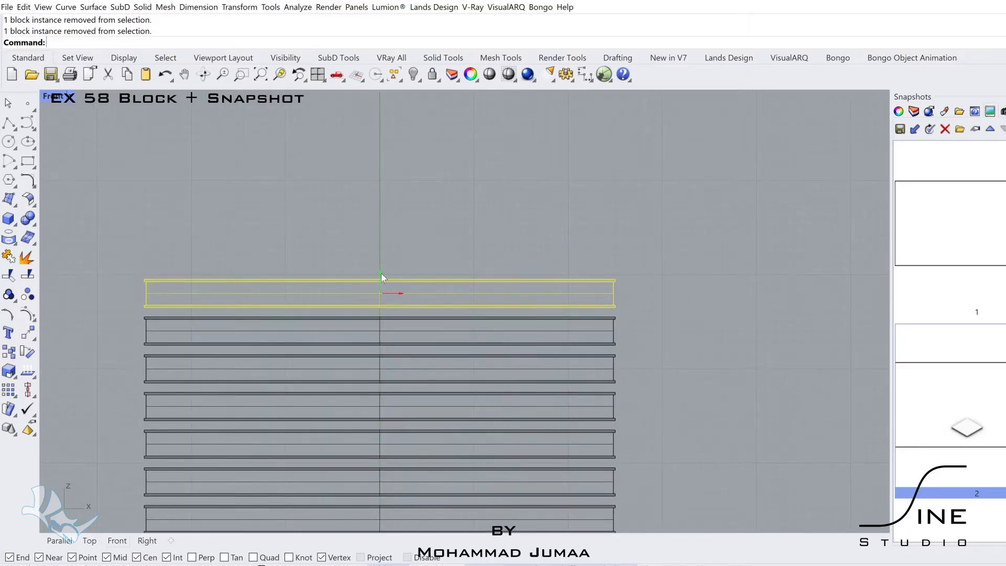
{"action": "left_click_drag", "start_coordinate": [382, 273], "coordinate": [382, 235], "text": "alt"}
{"action": "right_click_drag", "start_coordinate": [381, 234], "coordinate": [362, 242]}
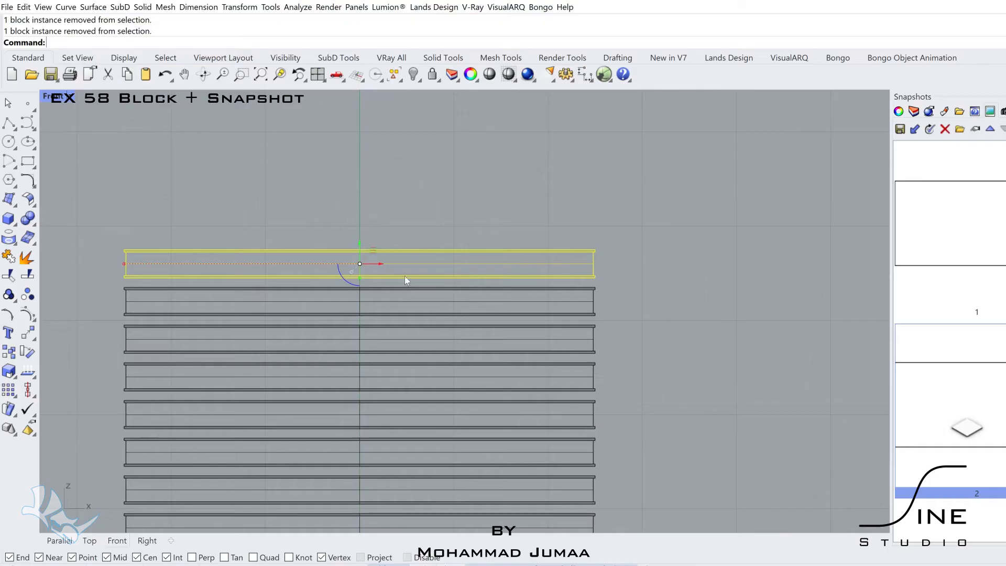
{"action": "left_click_drag", "start_coordinate": [359, 246], "coordinate": [370, 212], "text": "alt"}
{"action": "right_click_drag", "start_coordinate": [370, 211], "coordinate": [407, 302]}
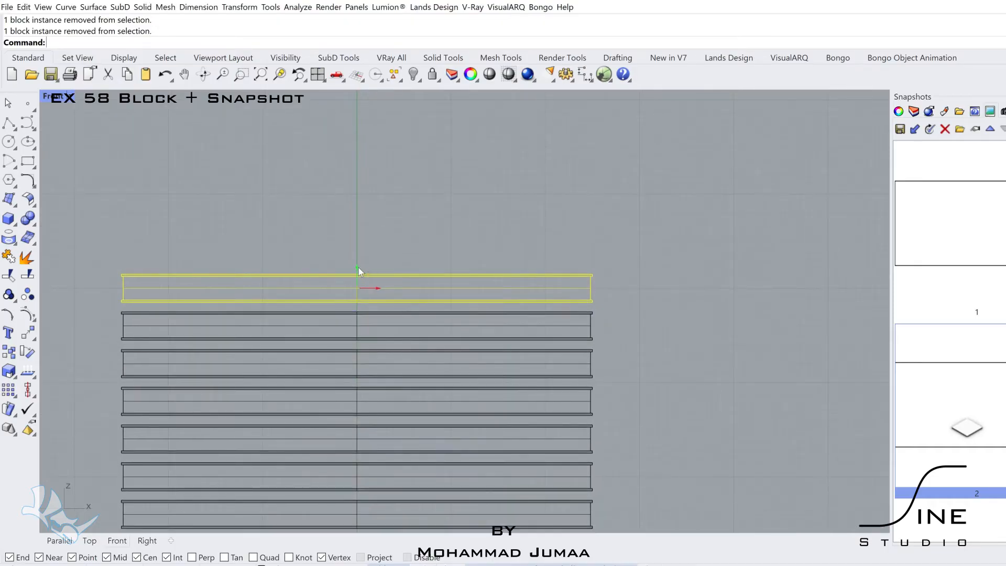
{"action": "right_click_drag", "start_coordinate": [359, 271], "coordinate": [350, 286]}
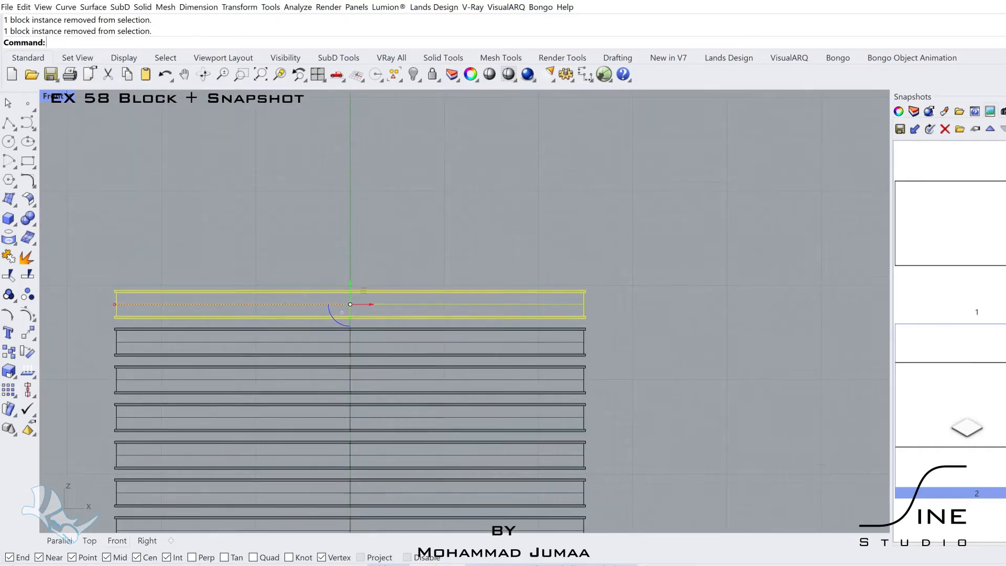
{"action": "left_click_drag", "start_coordinate": [427, 259], "coordinate": [411, 293]}
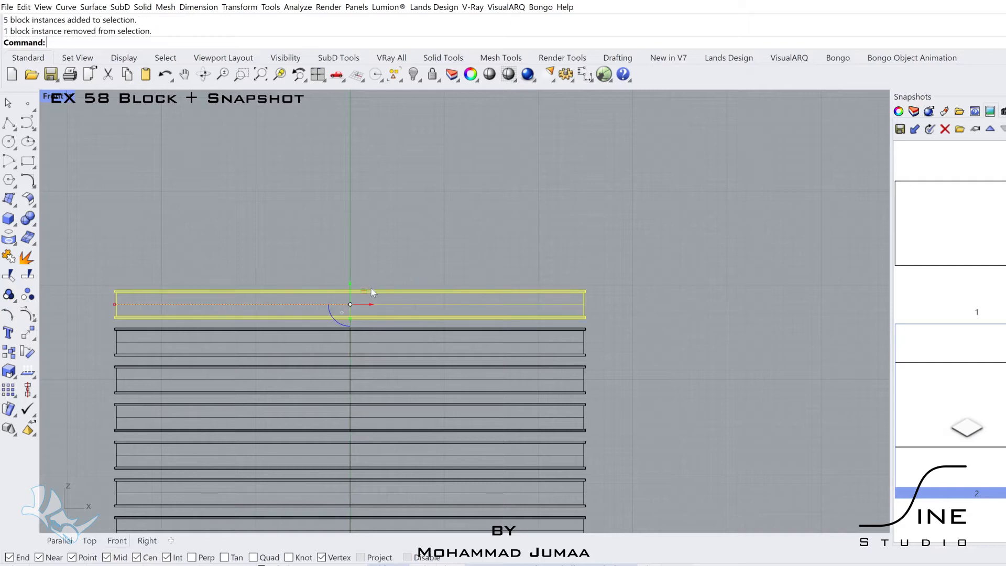
{"action": "left_click_drag", "start_coordinate": [348, 318], "coordinate": [354, 283], "text": "alt"}
{"action": "left_click_drag", "start_coordinate": [351, 246], "coordinate": [403, 249], "text": "alt"}
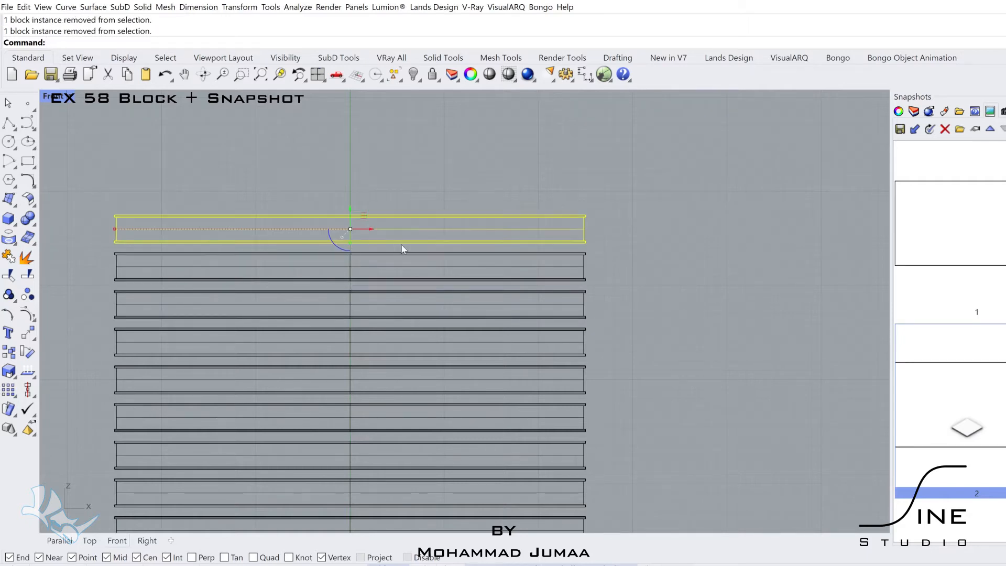
{"action": "right_click_drag", "start_coordinate": [373, 220], "coordinate": [381, 262]}
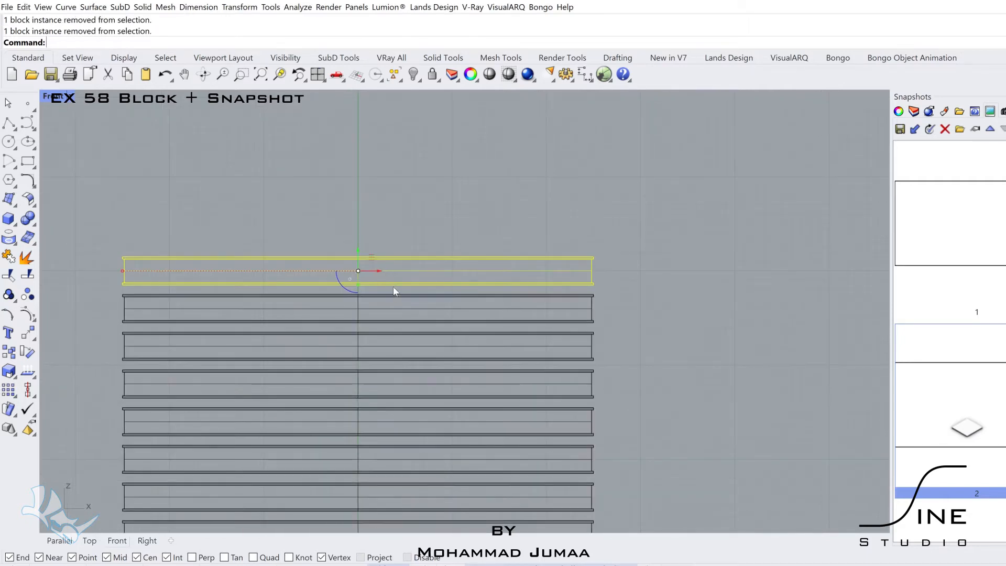
{"action": "left_click_drag", "start_coordinate": [358, 255], "coordinate": [358, 217], "text": "alt"}
{"action": "right_click_drag", "start_coordinate": [394, 252], "coordinate": [390, 276]}
{"action": "left_click", "coordinate": [354, 250]}
{"action": "left_click_drag", "start_coordinate": [354, 250], "coordinate": [316, 191]}
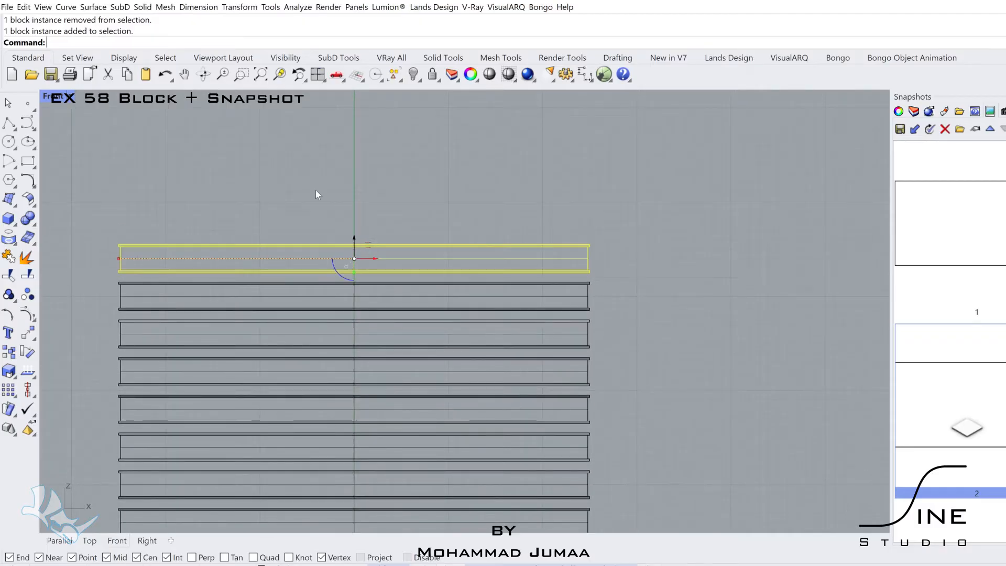
- Maximize the Parallel view with all blocks deselected and save the fully stacked tower as snapshot 3 with all categories included
{"action": "scroll", "coordinate": [315, 195], "scroll_direction": "down", "scroll_amount": 5}
{"action": "key", "text": "ctrl+a"}
{"action": "double_click", "coordinate": [55, 96]}
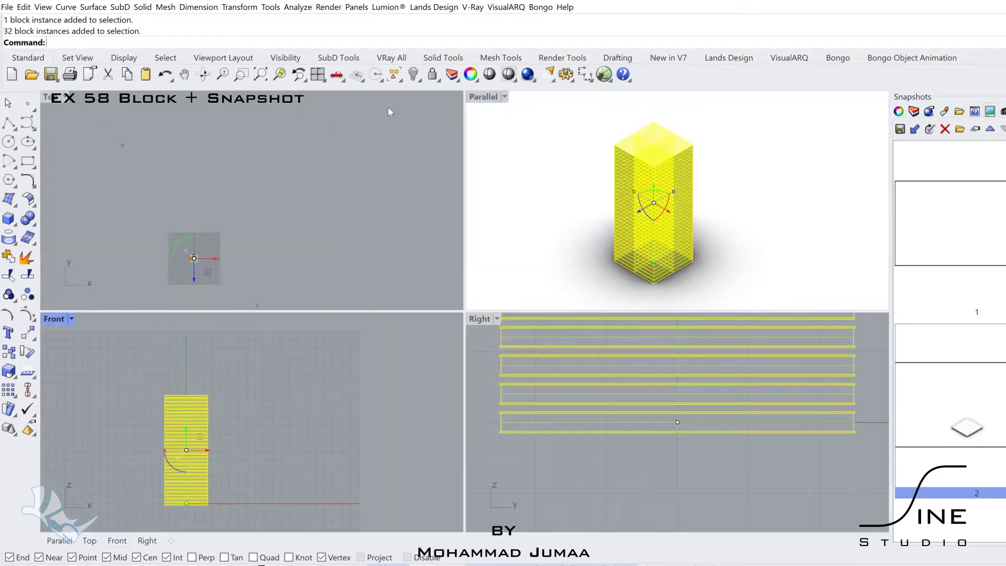
{"action": "double_click", "coordinate": [480, 98]}
{"action": "left_click", "coordinate": [620, 138]}
{"action": "left_click", "coordinate": [900, 129]}
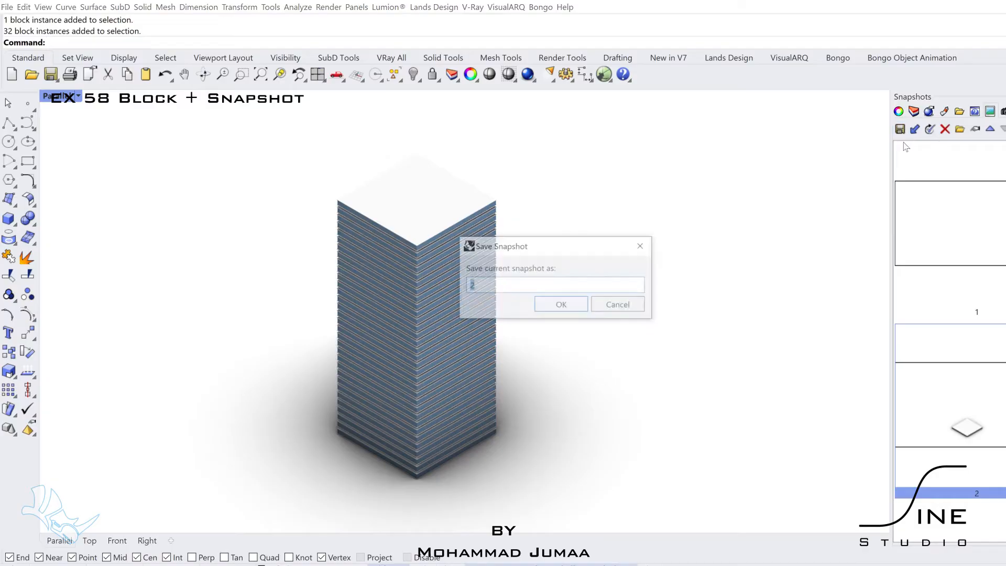
{"action": "type", "text": "3"}
{"action": "key", "text": "Return"}
{"action": "key", "text": "Return"}
- Select one floor near the tower's top, one mid-height and one near the base, and rotate them slightly about the vertical axis
{"action": "left_click", "coordinate": [460, 313]}
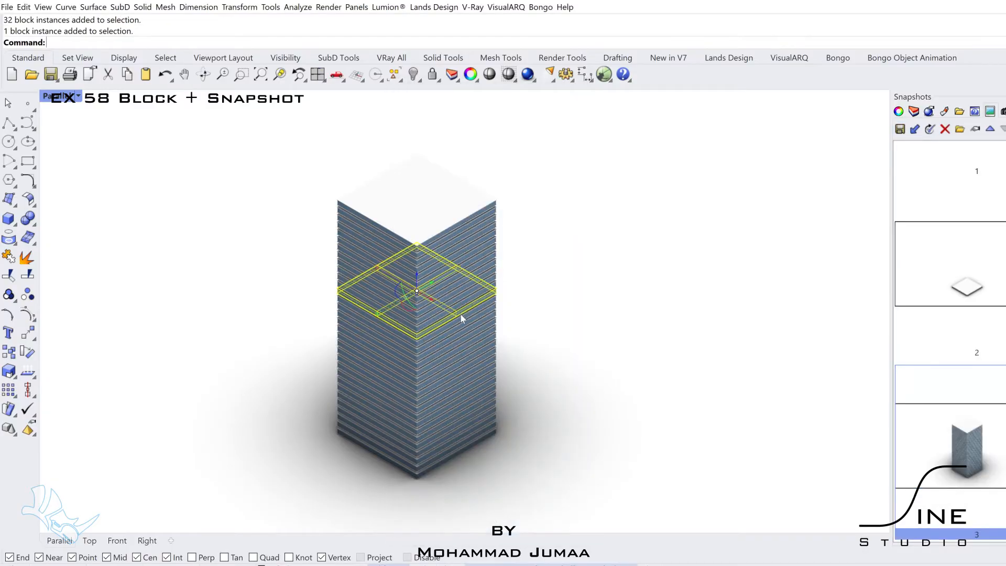
{"action": "left_click", "coordinate": [452, 250], "text": "shift"}
{"action": "left_click", "coordinate": [434, 459], "text": "shift"}
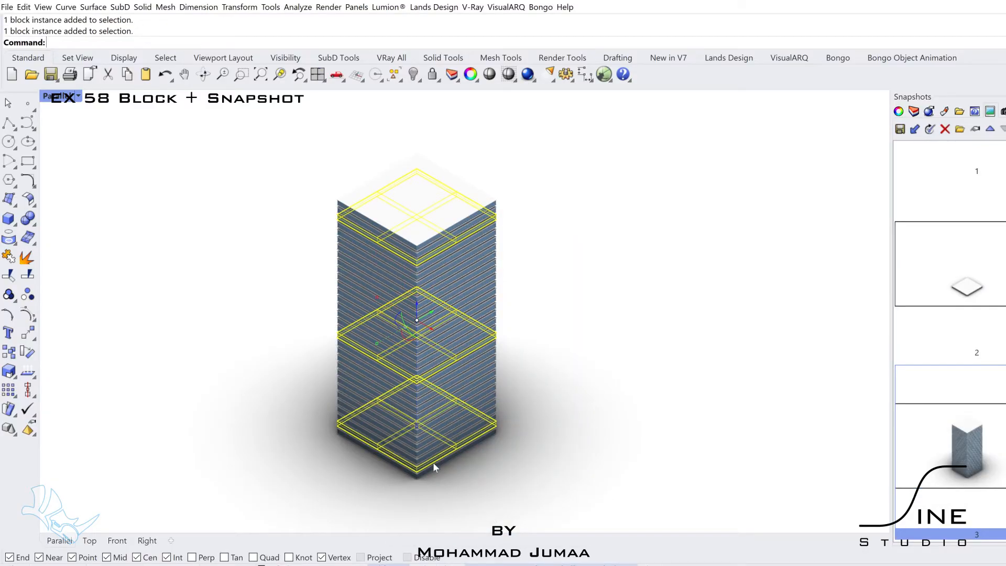
{"action": "left_click", "coordinate": [393, 322]}
{"action": "key", "text": "Return"}
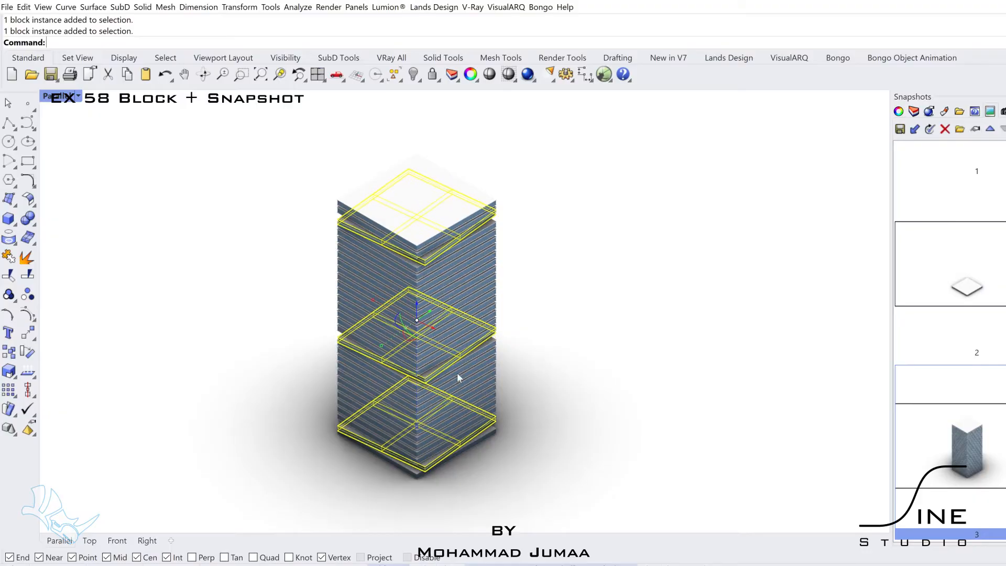
{"action": "key", "text": "Escape"}
- Save the tower with its three rotated floors as snapshot 4 with all categories included
{"action": "left_click", "coordinate": [900, 130]}
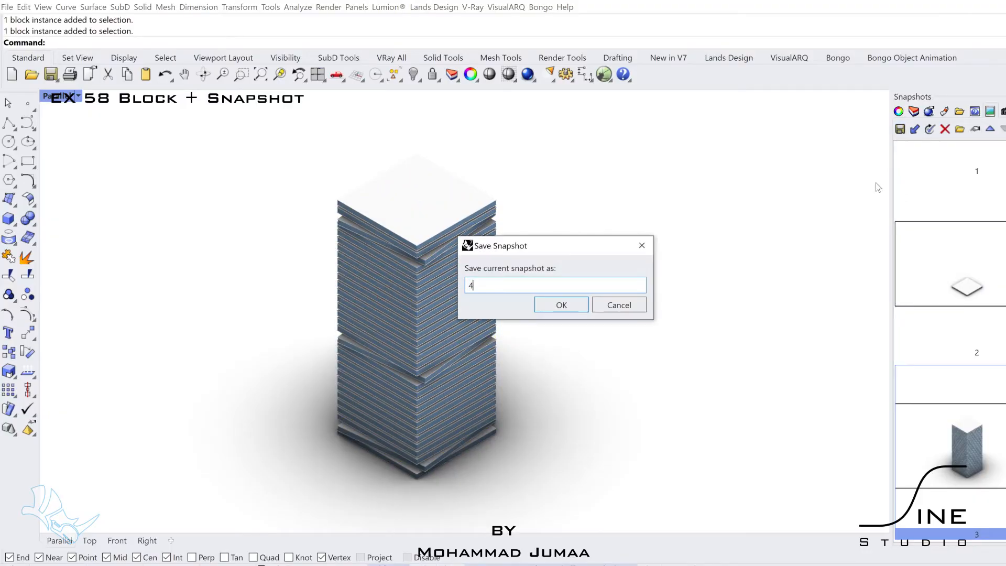
{"action": "key", "text": "Return"}
{"action": "left_click", "coordinate": [493, 527]}
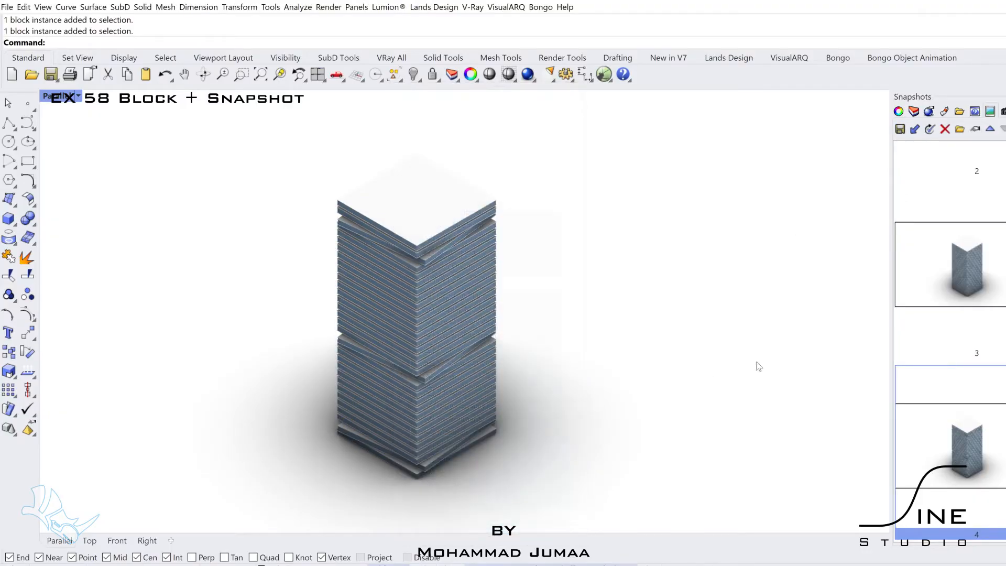
- Restore snapshot 3 and save that aligned tower state again as snapshot 5 with all categories included
{"action": "left_click", "coordinate": [939, 273]}
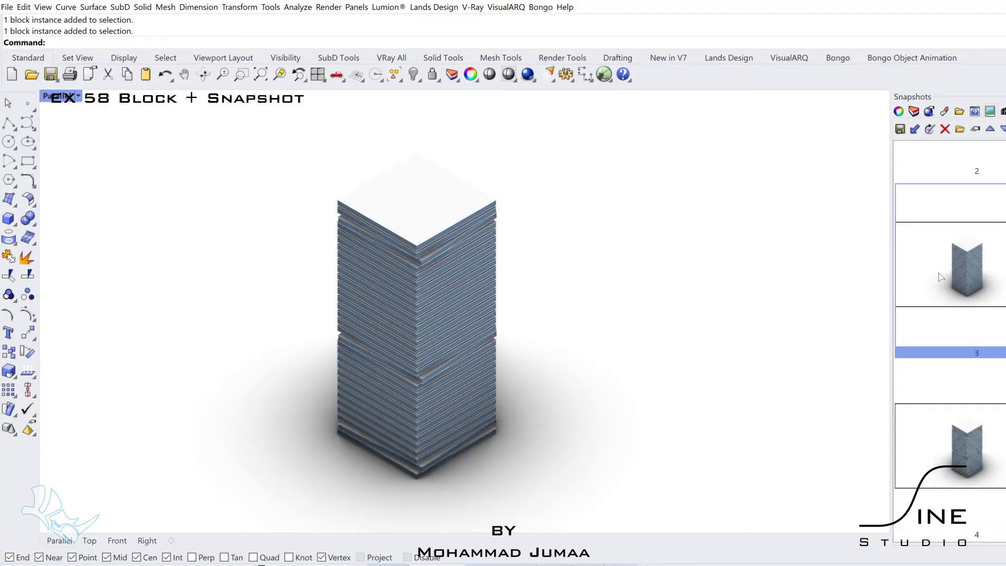
{"action": "left_click", "coordinate": [900, 129]}
{"action": "key", "text": "Return"}
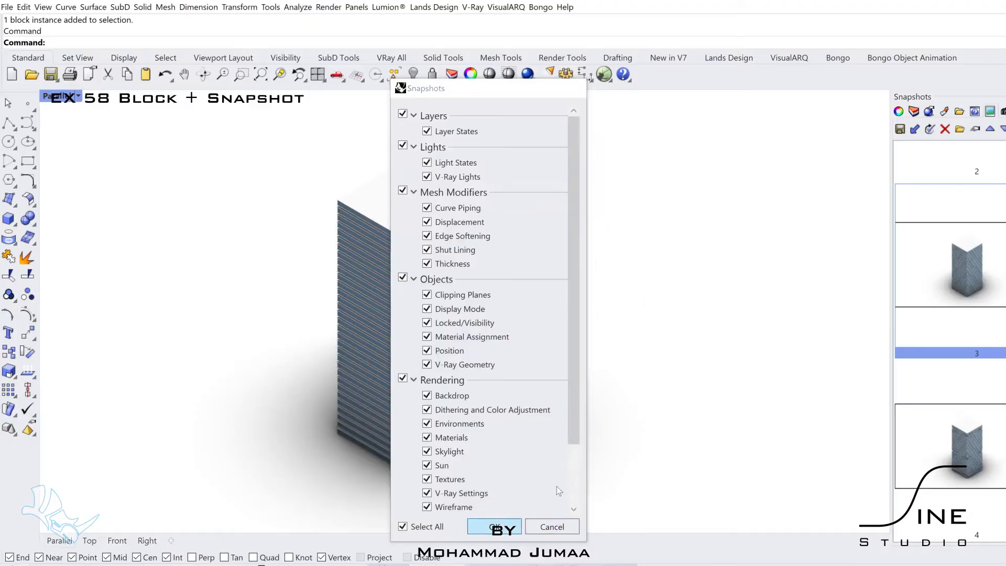
{"action": "key", "text": "Return"}
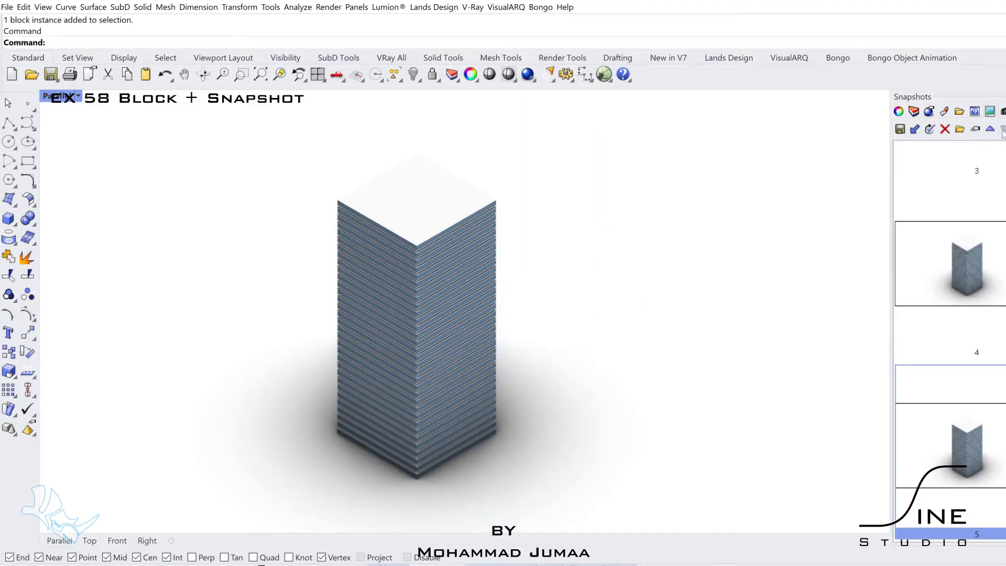
- Select one upper-middle and one lower floor and stretch both in one horizontal direction so they project on two opposite sides
{"action": "scroll", "coordinate": [979, 416], "scroll_direction": "down", "scroll_amount": 2}
{"action": "left_click", "coordinate": [434, 329]}
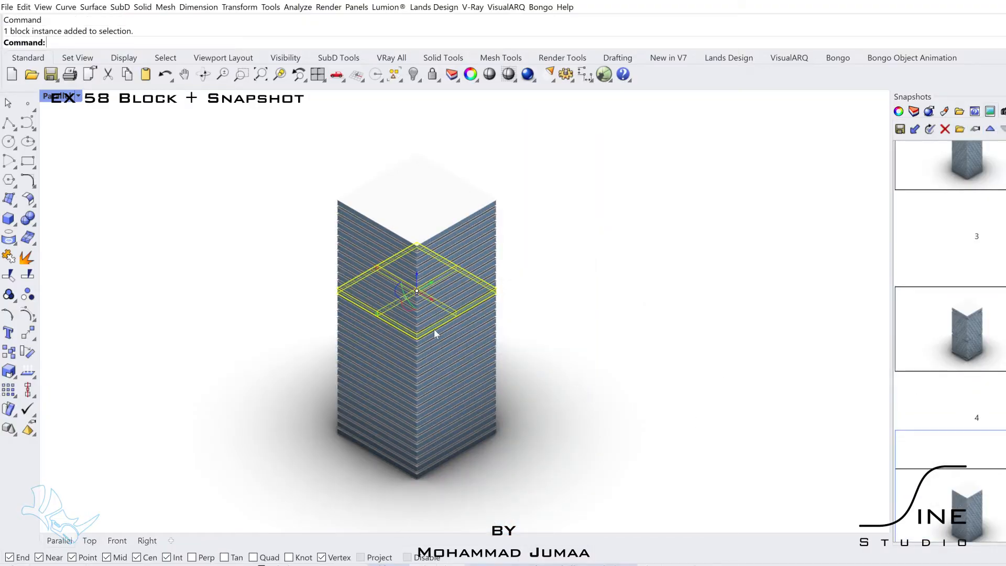
{"action": "left_click", "coordinate": [453, 403], "text": "shift"}
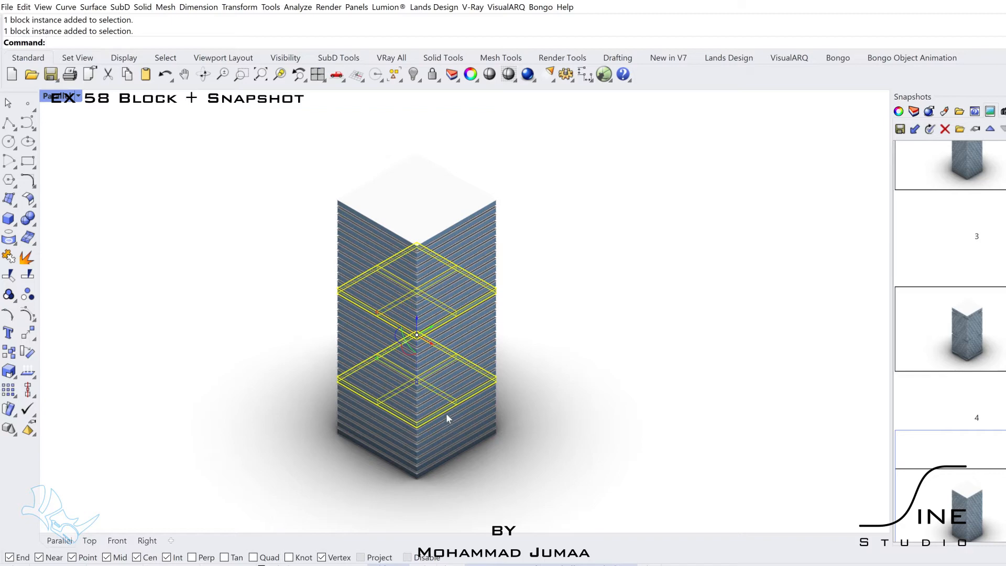
{"action": "left_click_drag", "start_coordinate": [376, 312], "coordinate": [357, 304]}
- Stretch a mid-height floor and a floor near the base in the perpendicular horizontal direction so they project beyond the tower faces
{"action": "left_click", "coordinate": [410, 370]}
{"action": "left_click_drag", "start_coordinate": [378, 352], "coordinate": [360, 359]}
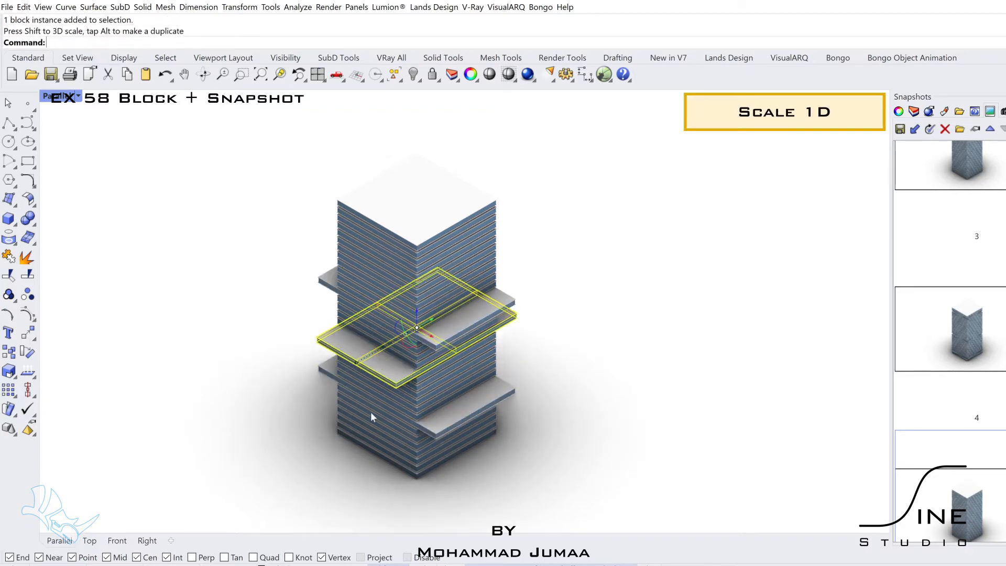
{"action": "left_click", "coordinate": [375, 426]}
{"action": "left_click_drag", "start_coordinate": [381, 428], "coordinate": [361, 428]}
- Start Scale1D on a floor near the top, change the Right viewport to a Perspective view, and maximize it
{"action": "left_click", "coordinate": [359, 261]}
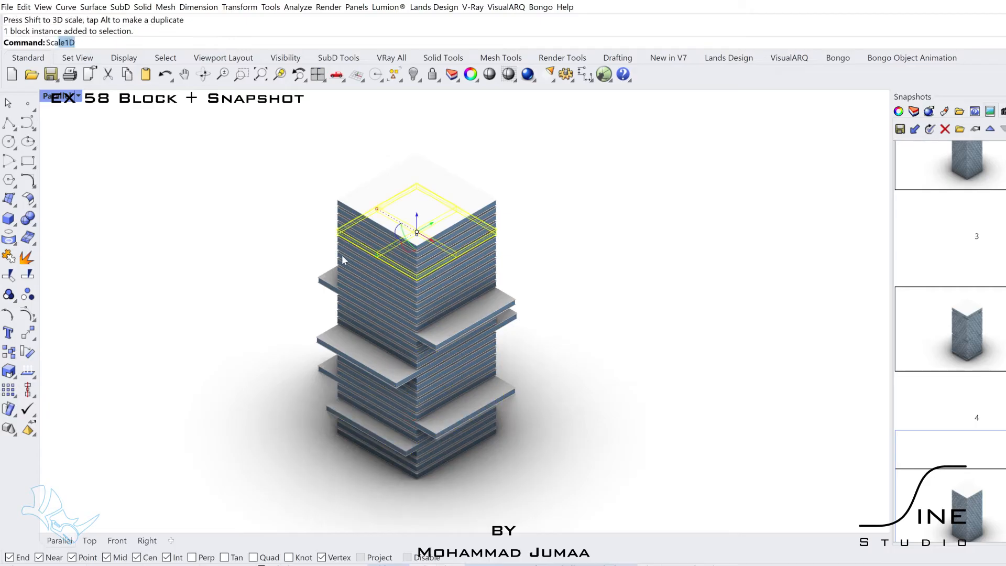
{"action": "key", "text": "Return"}
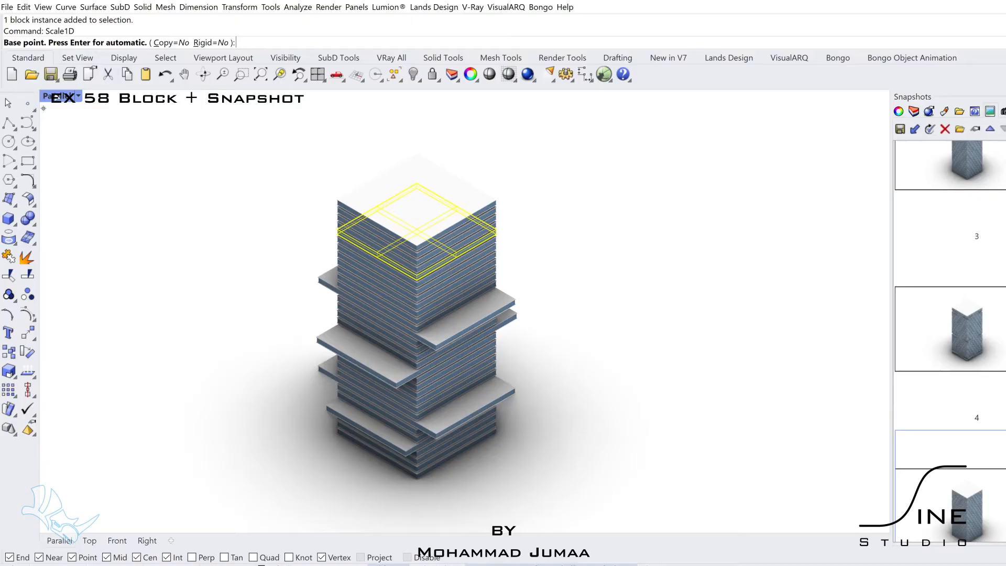
{"action": "double_click", "coordinate": [56, 94]}
{"action": "right_click", "coordinate": [488, 322]}
{"action": "mouse_move", "coordinate": [564, 412]}
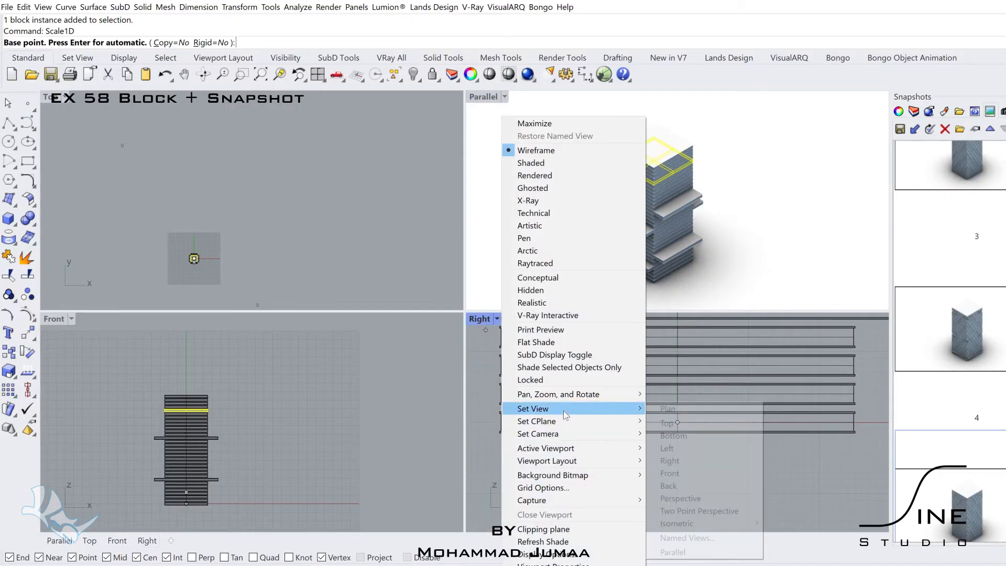
{"action": "left_click", "coordinate": [706, 502]}
{"action": "right_click", "coordinate": [496, 319]}
{"action": "double_click", "coordinate": [496, 318]}
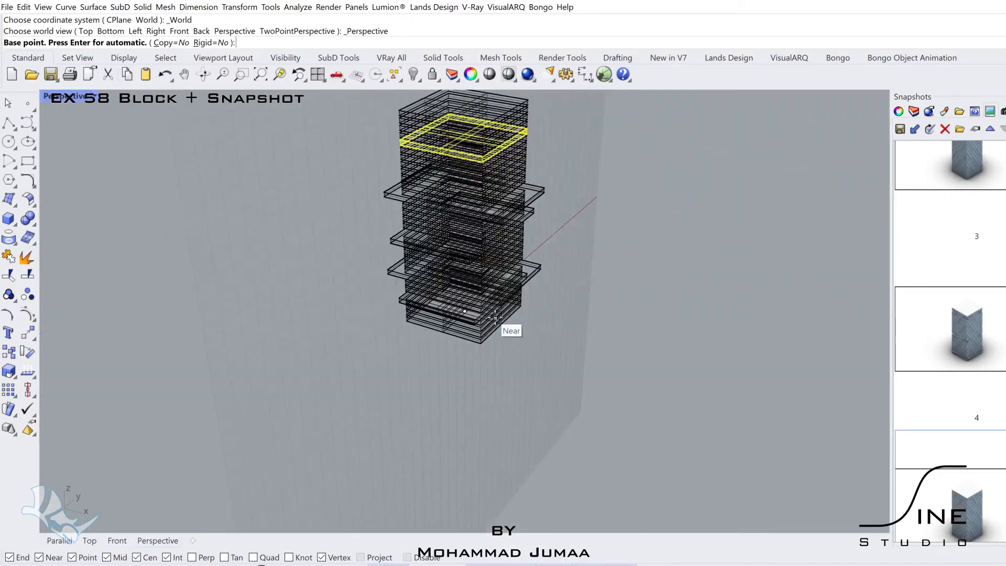
- Scale the selected floor in one direction from its corner, extending it by a factor of about 1.33 past the opposite corner
{"action": "scroll", "coordinate": [446, 178], "scroll_direction": "up", "scroll_amount": 6}
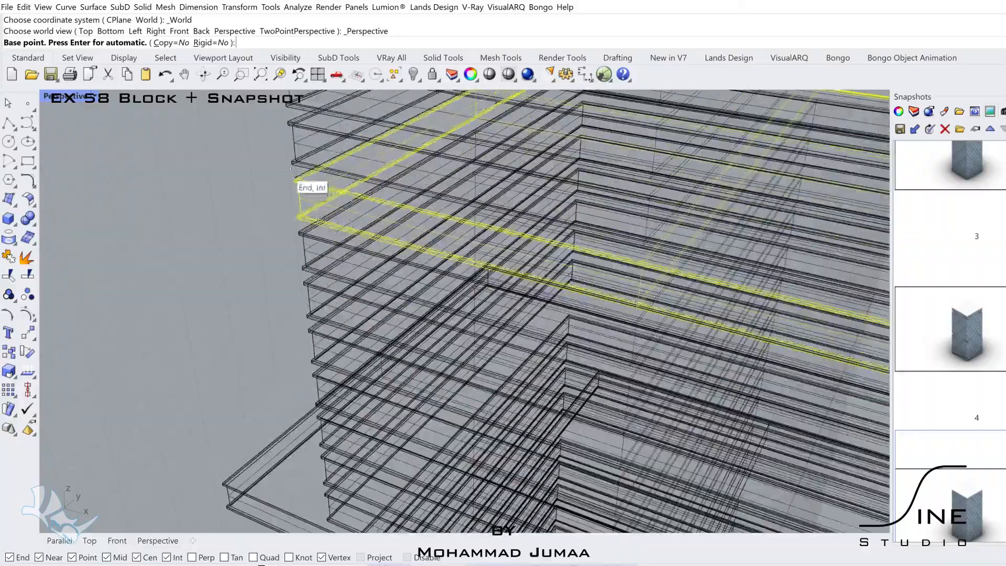
{"action": "scroll", "coordinate": [545, 280], "scroll_direction": "down", "scroll_amount": 3}
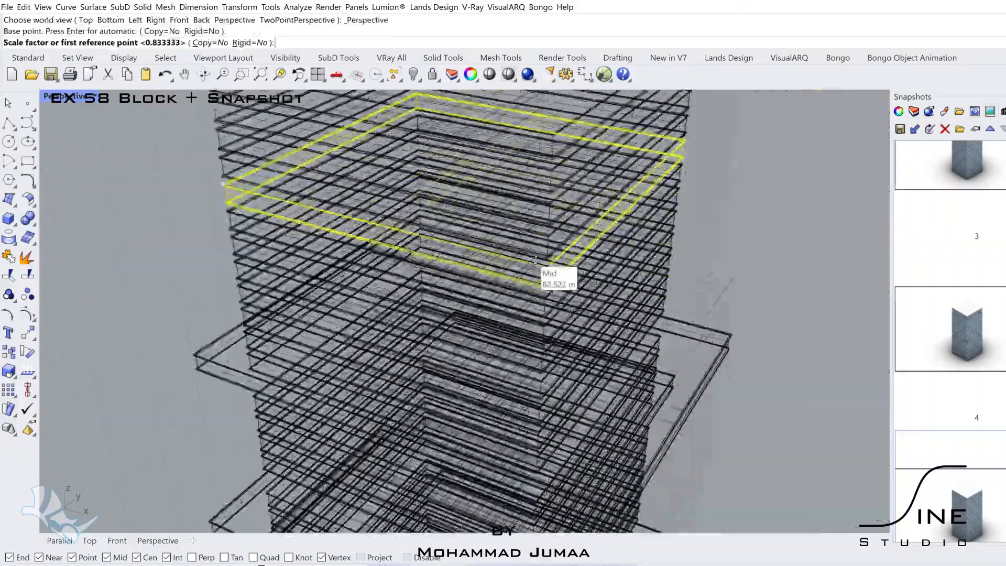
{"action": "scroll", "coordinate": [601, 283], "scroll_direction": "up", "scroll_amount": 3}
{"action": "scroll", "coordinate": [598, 276], "scroll_direction": "down", "scroll_amount": 2}
{"action": "scroll", "coordinate": [603, 283], "scroll_direction": "up", "scroll_amount": 3}
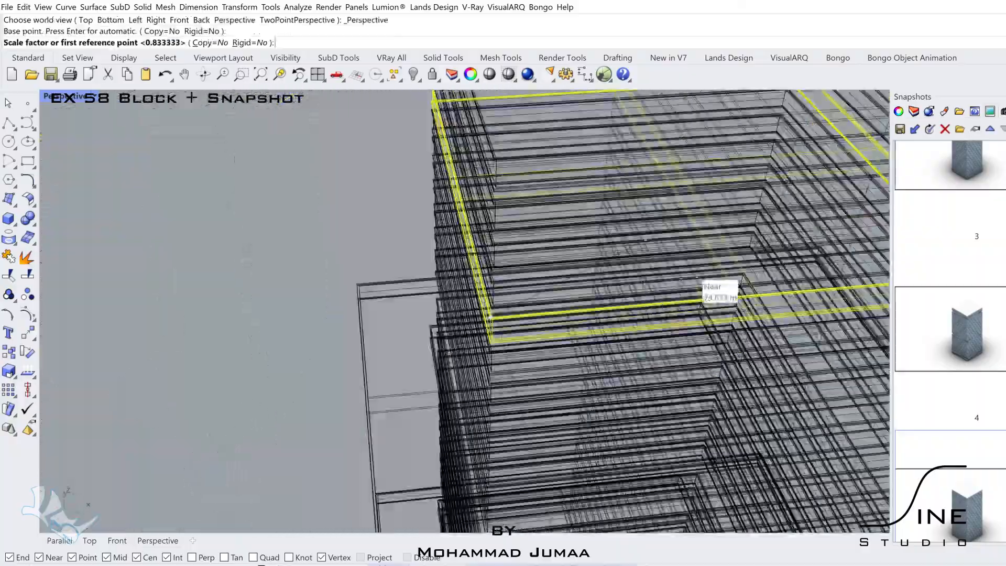
{"action": "scroll", "coordinate": [714, 292], "scroll_direction": "down", "scroll_amount": 2}
{"action": "scroll", "coordinate": [580, 299], "scroll_direction": "up", "scroll_amount": 3}
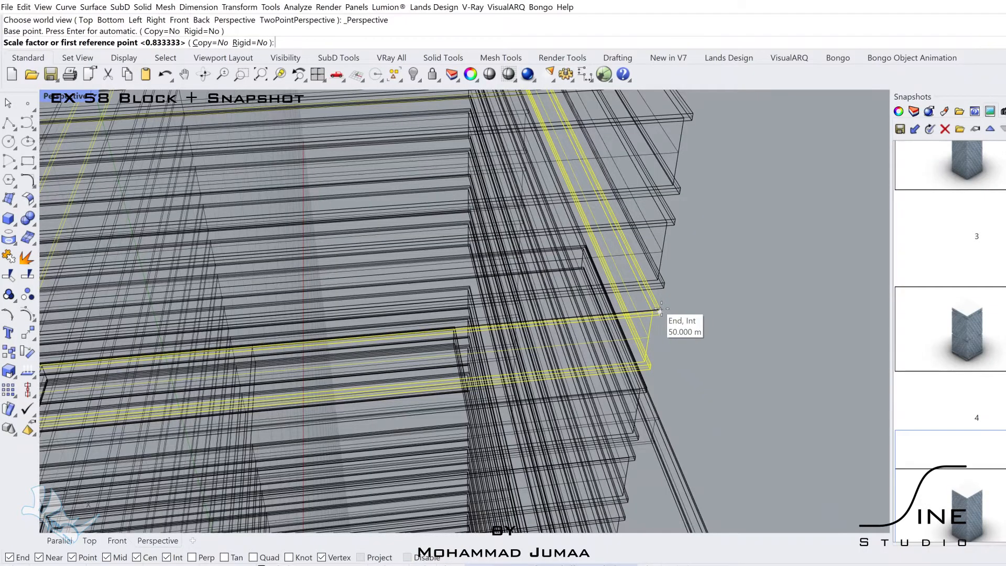
{"action": "left_click", "coordinate": [660, 311]}
{"action": "scroll", "coordinate": [699, 320], "scroll_direction": "down", "scroll_amount": 5}
{"action": "left_click", "coordinate": [659, 320]}
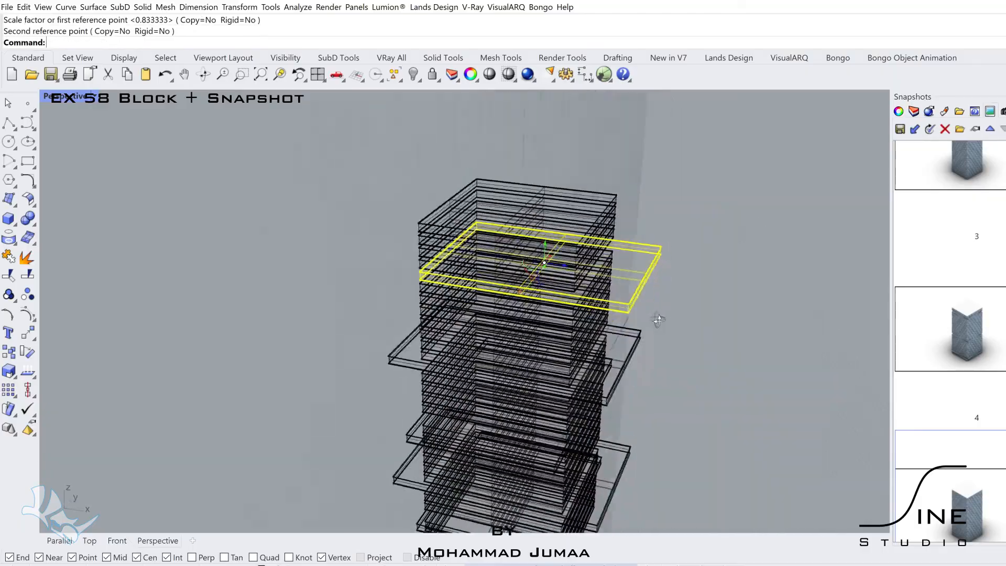
- In the Top view, stretch the topmost floor with Scale1D from its corner to a length of about 63 m
{"action": "double_click", "coordinate": [74, 98]}
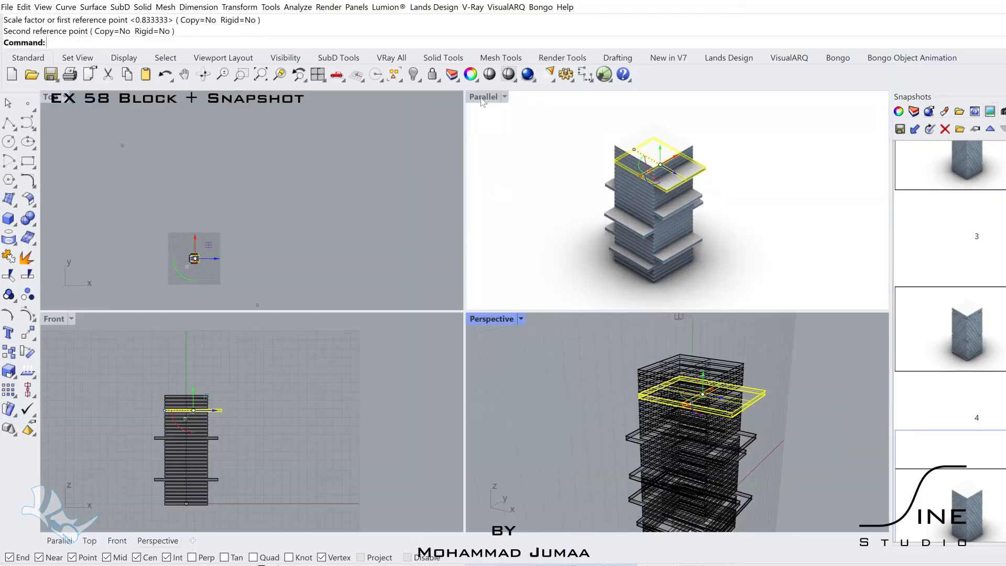
{"action": "left_click", "coordinate": [651, 132]}
{"action": "scroll", "coordinate": [244, 222], "scroll_direction": "up", "scroll_amount": 20}
{"action": "right_click_drag", "start_coordinate": [199, 257], "coordinate": [255, 188]}
{"action": "scroll", "coordinate": [206, 181], "scroll_direction": "up", "scroll_amount": 8}
{"action": "type", "text": "Scale1D"}
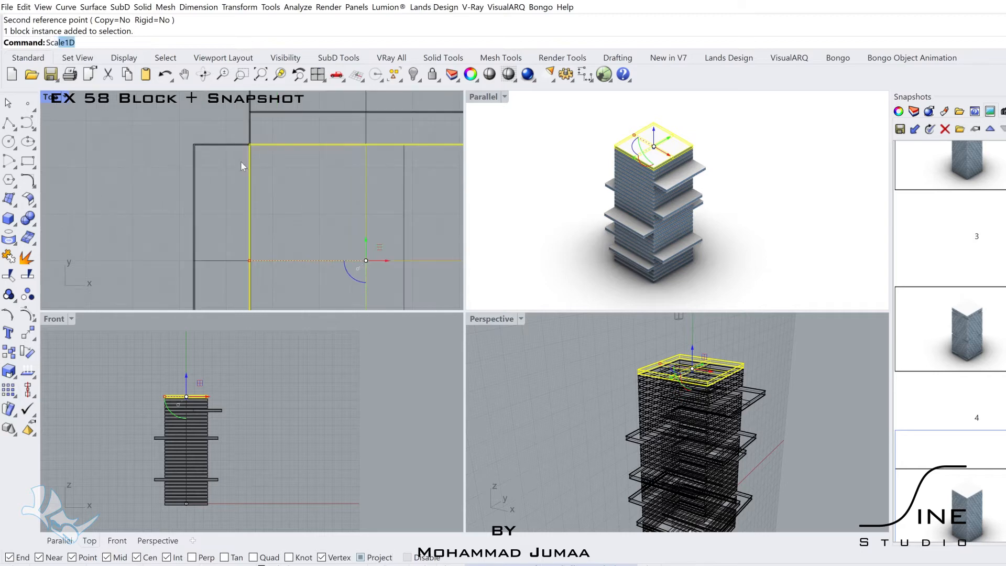
{"action": "key", "text": "Return"}
{"action": "scroll", "coordinate": [246, 143], "scroll_direction": "up", "scroll_amount": 8}
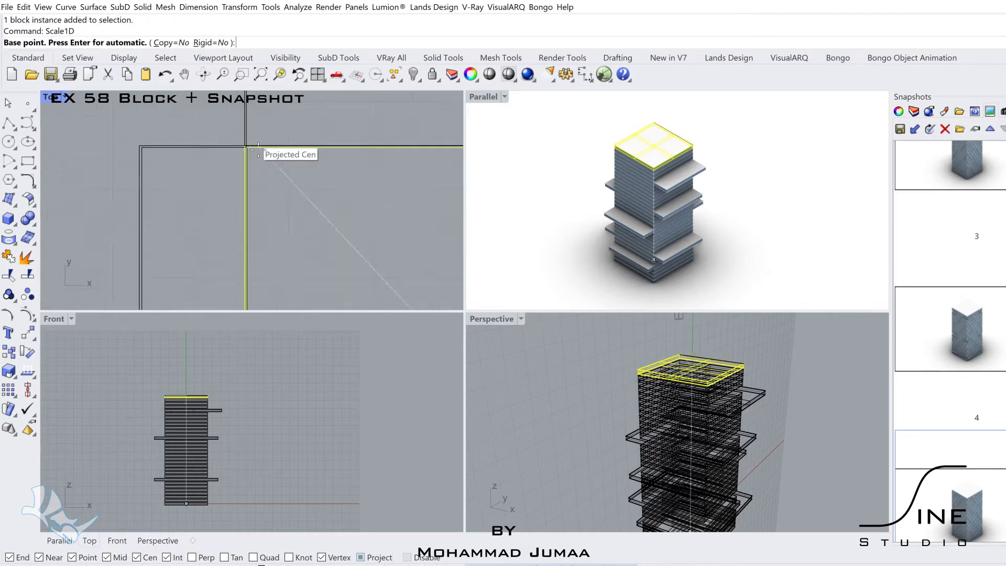
{"action": "left_click", "coordinate": [238, 143]}
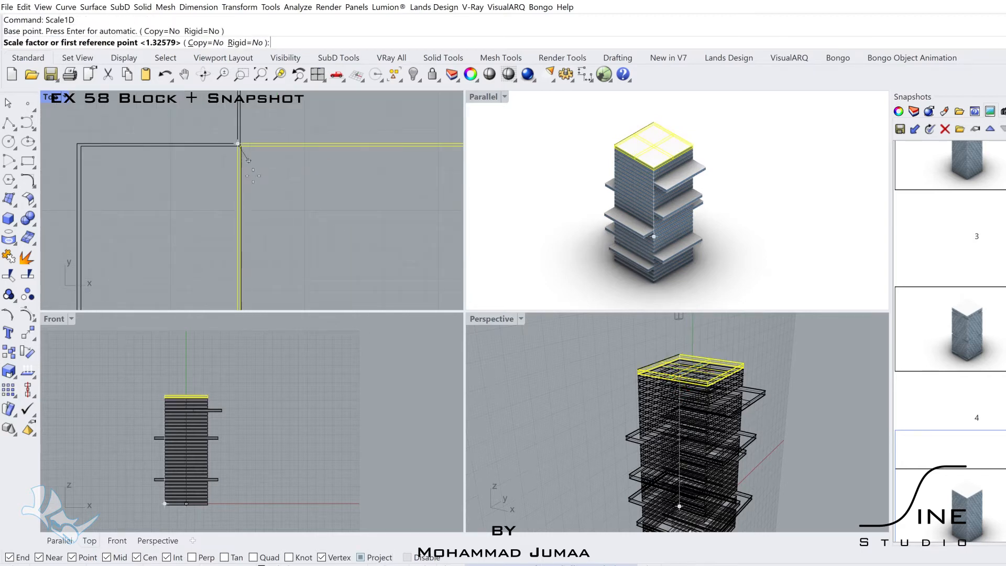
{"action": "scroll", "coordinate": [262, 199], "scroll_direction": "down", "scroll_amount": 8}
{"action": "scroll", "coordinate": [263, 215], "scroll_direction": "up", "scroll_amount": 4}
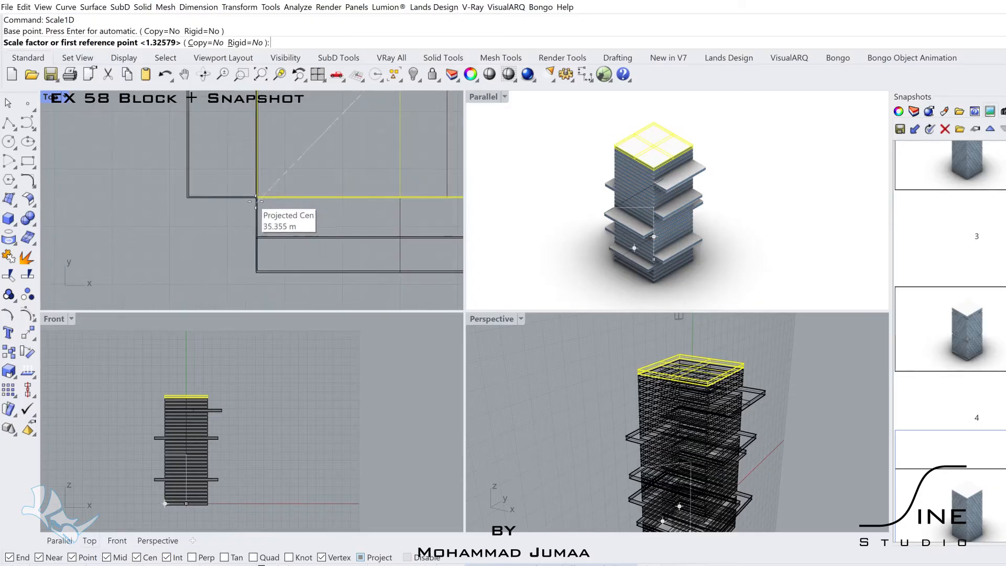
{"action": "left_click", "coordinate": [257, 237]}
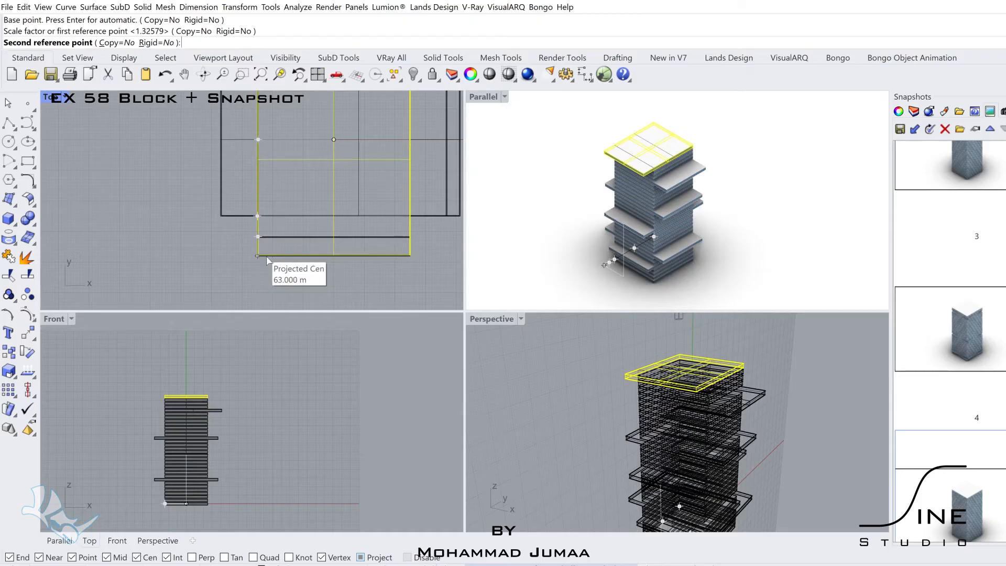
{"action": "left_click", "coordinate": [257, 255]}
- In the maximized Parallel view, narrow plain floors between the projecting slabs in one horizontal direction to form recesses
{"action": "double_click", "coordinate": [483, 97]}
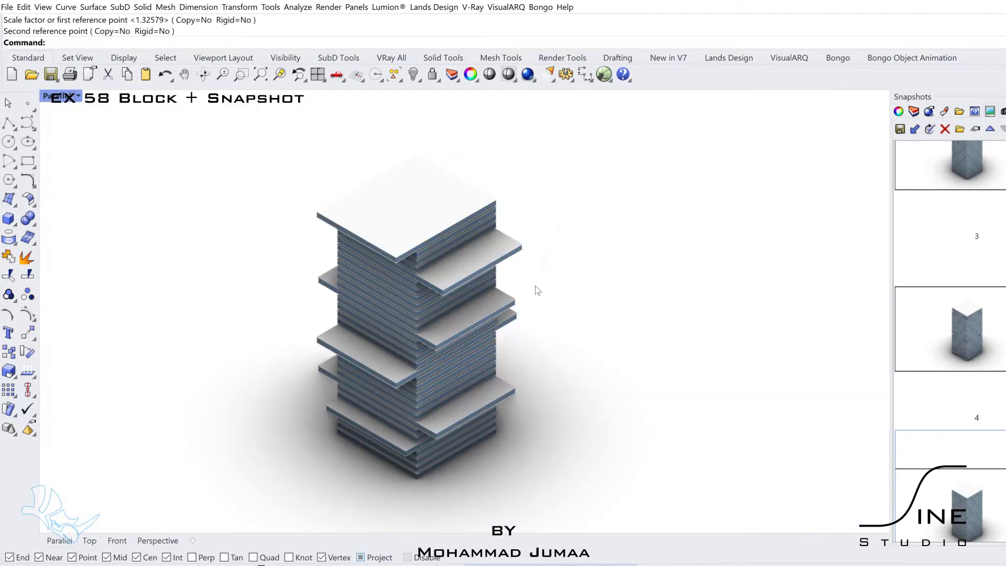
{"action": "left_click", "coordinate": [428, 270]}
{"action": "left_click", "coordinate": [451, 289]}
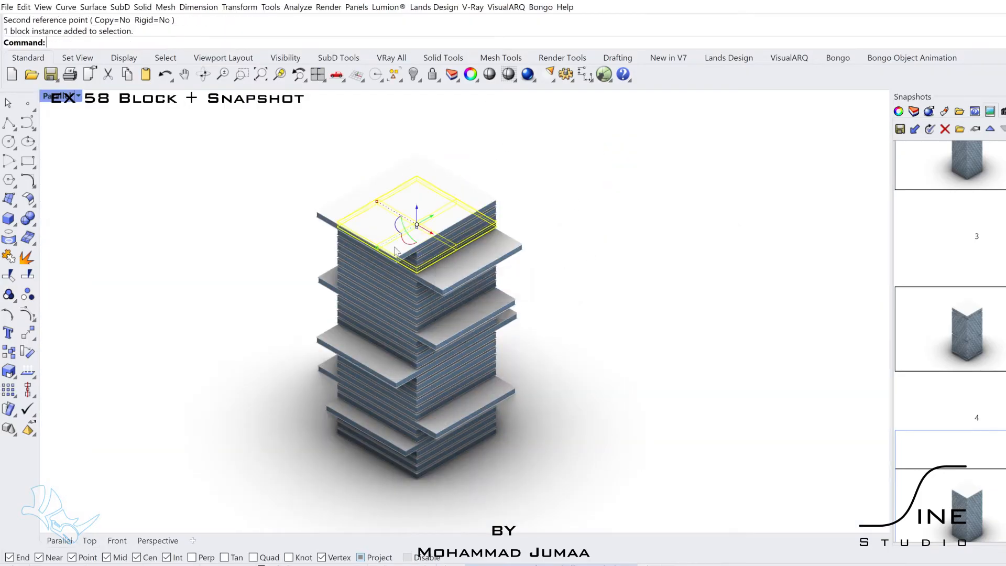
{"action": "left_click_drag", "start_coordinate": [378, 206], "coordinate": [409, 442]}
{"action": "left_click", "coordinate": [410, 362]}
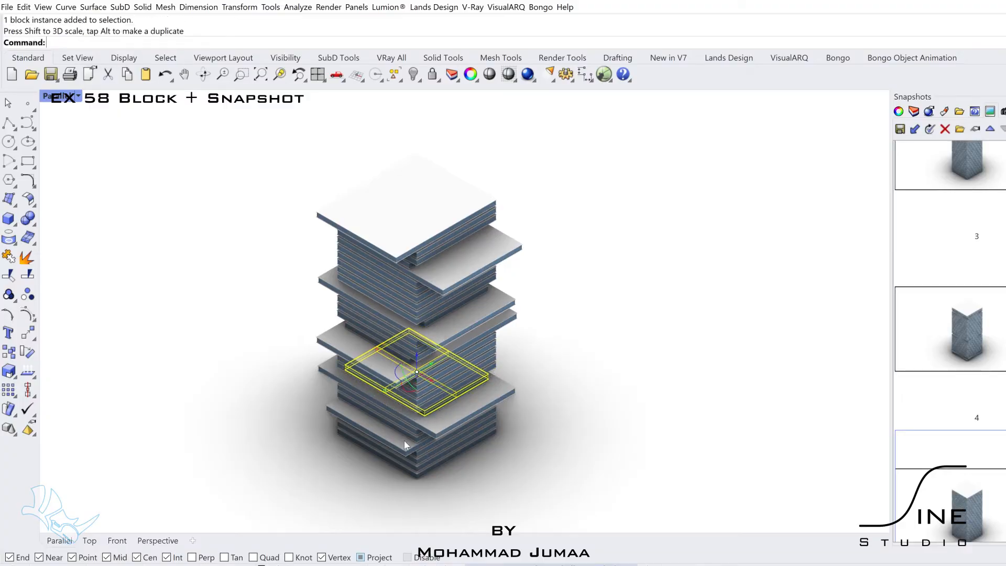
{"action": "left_click_drag", "start_coordinate": [376, 371], "coordinate": [387, 379]}
{"action": "left_click", "coordinate": [552, 321]}
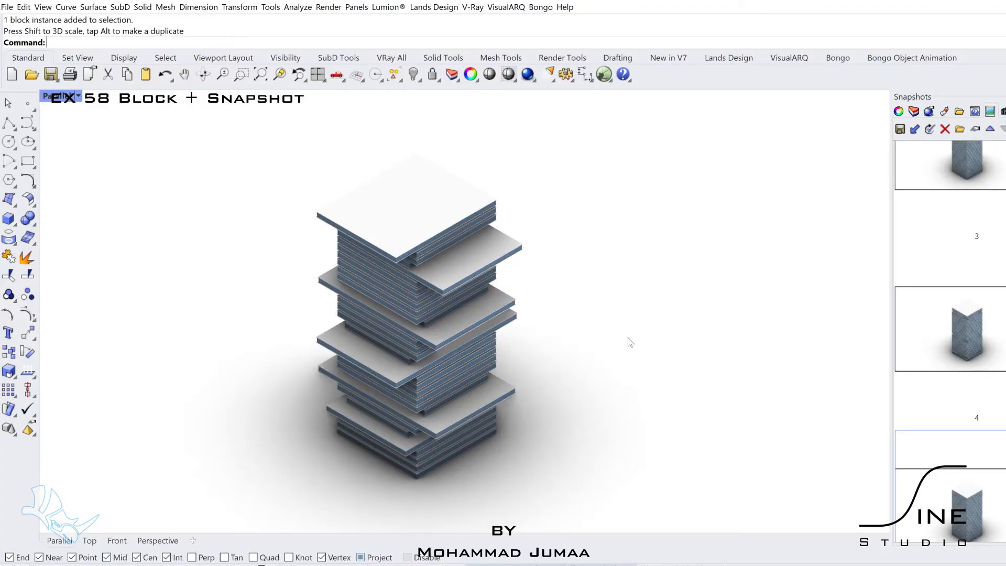
- Narrow one more mid-height floor and one upper floor the same way to add further recesses between the projecting slabs
{"action": "left_click", "coordinate": [430, 384]}
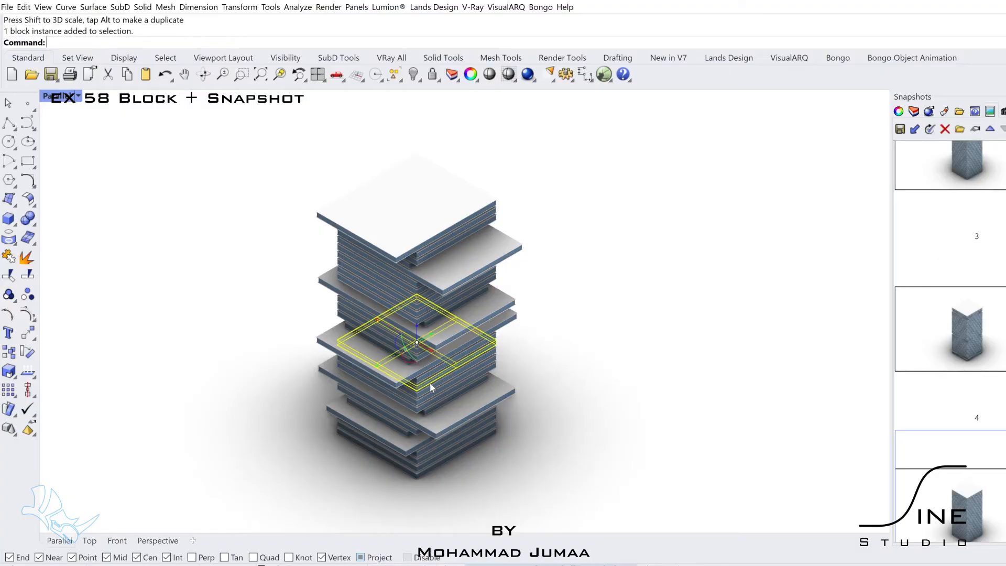
{"action": "left_click_drag", "start_coordinate": [377, 369], "coordinate": [384, 339]}
{"action": "left_click", "coordinate": [572, 339]}
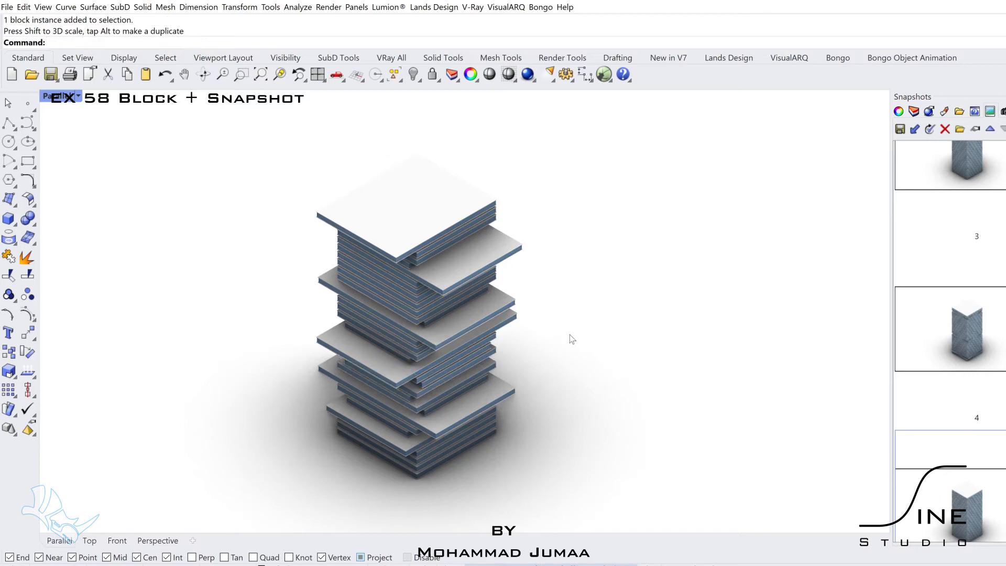
{"action": "left_click", "coordinate": [370, 286]}
{"action": "left_click_drag", "start_coordinate": [374, 284], "coordinate": [382, 280]}
{"action": "left_click", "coordinate": [621, 226]}
{"action": "left_click", "coordinate": [406, 287]}
{"action": "left_click", "coordinate": [617, 263]}
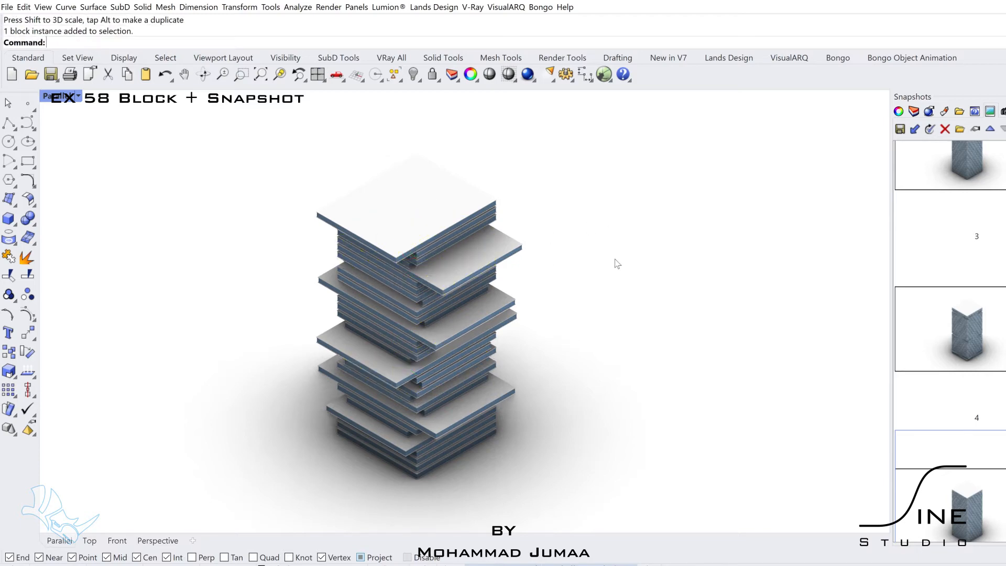
- Narrow one more plain floor in the upper part of the tower and one near the base in one horizontal direction
{"action": "left_click", "coordinate": [386, 283]}
{"action": "left_click_drag", "start_coordinate": [380, 272], "coordinate": [381, 270]}
{"action": "left_click", "coordinate": [690, 247]}
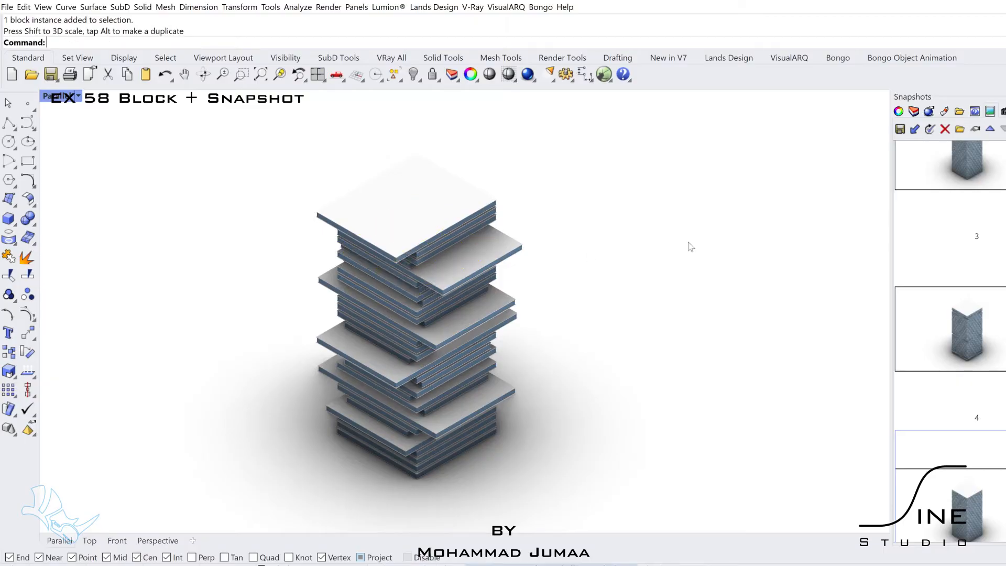
{"action": "scroll", "coordinate": [952, 417], "scroll_direction": "down", "scroll_amount": 2}
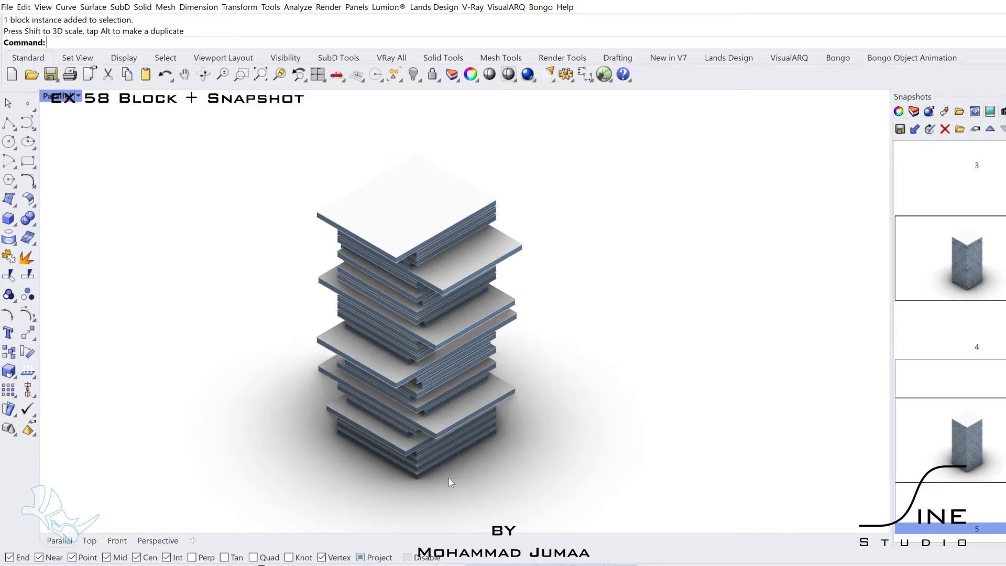
{"action": "left_click", "coordinate": [426, 462]}
{"action": "left_click", "coordinate": [423, 469]}
{"action": "left_click", "coordinate": [422, 464]}
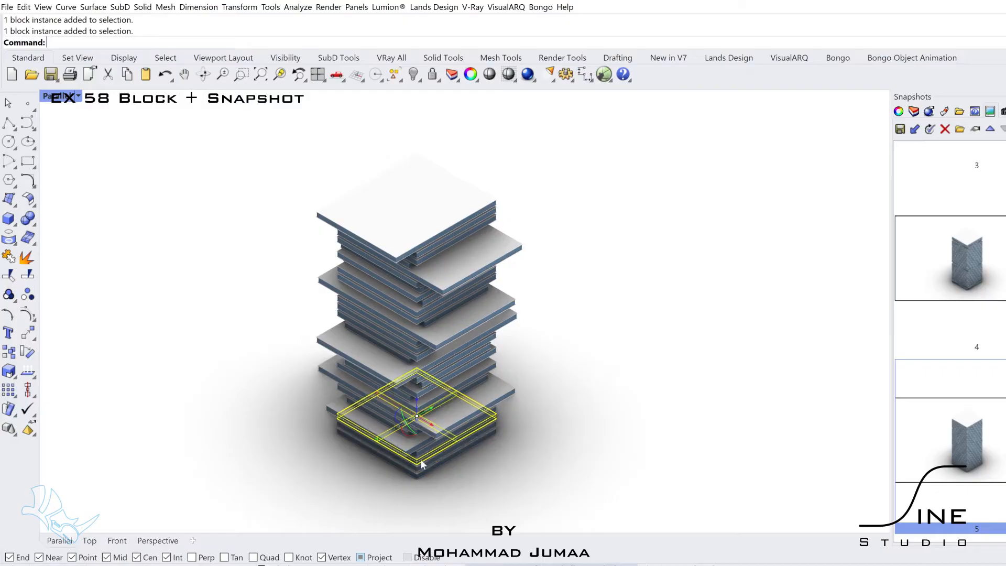
{"action": "left_click_drag", "start_coordinate": [378, 440], "coordinate": [385, 437]}
{"action": "left_click", "coordinate": [523, 406]}
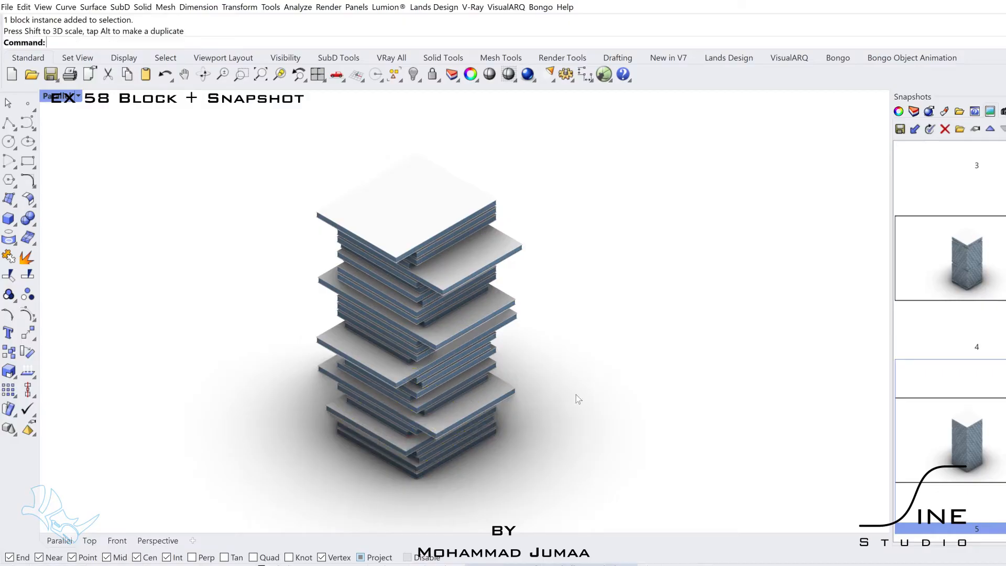
- Save the stretched and recessed tower as snapshot 6 with all states included
{"action": "left_click", "coordinate": [900, 129]}
{"action": "key", "text": "Return"}
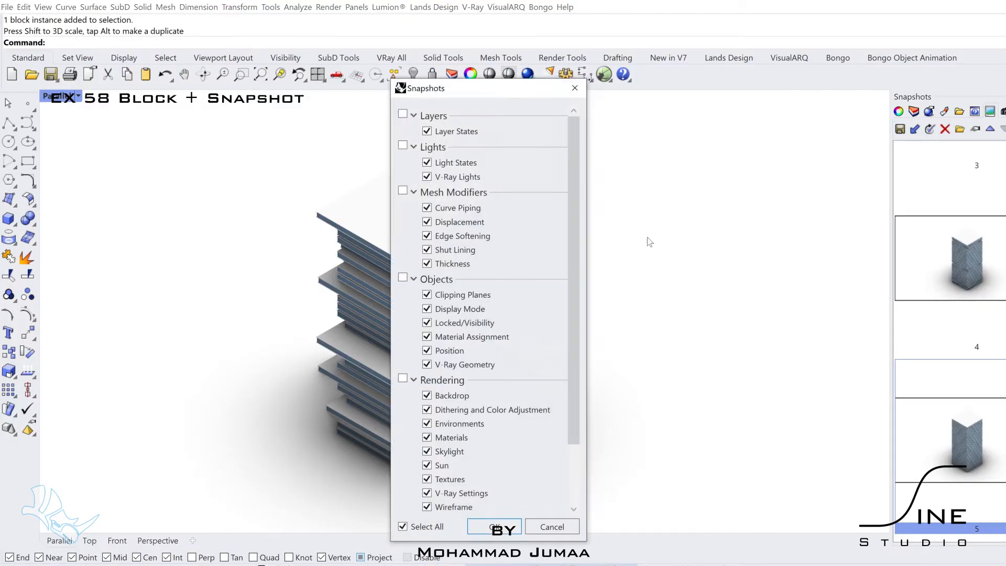
{"action": "key", "text": "Return"}
- Set the Perspective view to Shaded display and maximize it, with a plain floor near the top selected
{"action": "left_click", "coordinate": [448, 260]}
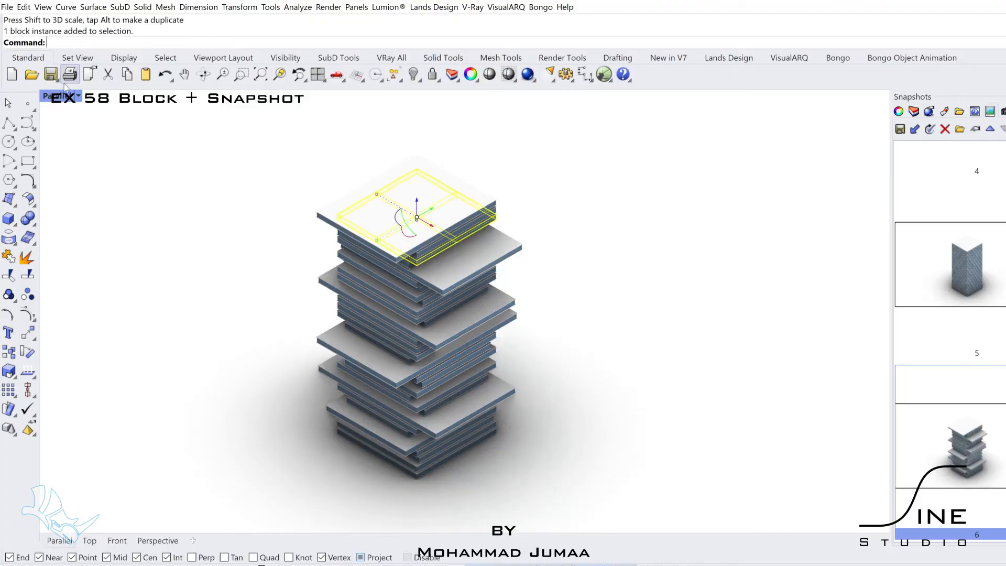
{"action": "double_click", "coordinate": [60, 96]}
{"action": "left_click", "coordinate": [485, 319]}
{"action": "left_click", "coordinate": [550, 163]}
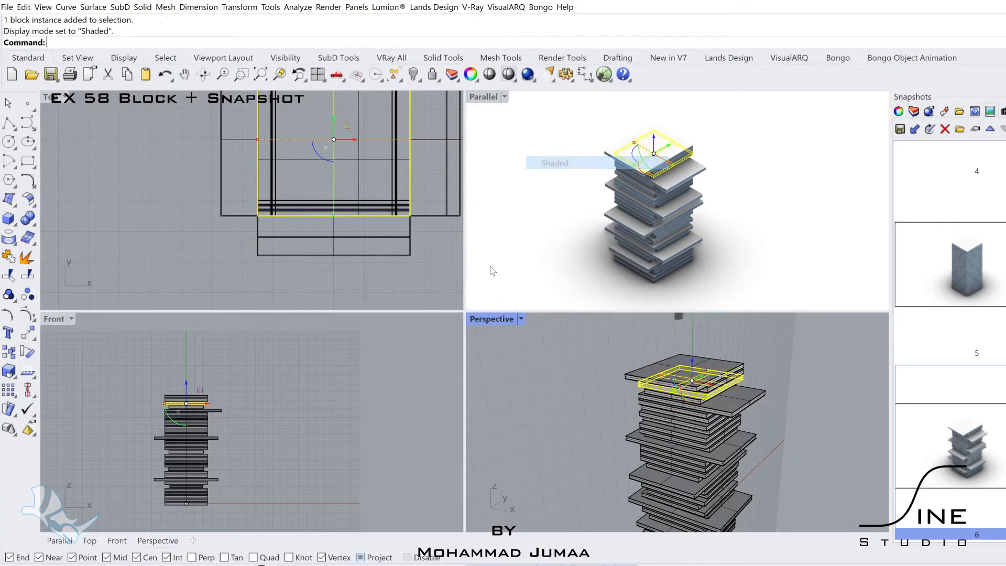
{"action": "double_click", "coordinate": [478, 319]}
{"action": "scroll", "coordinate": [535, 268], "scroll_direction": "up", "scroll_amount": 3}
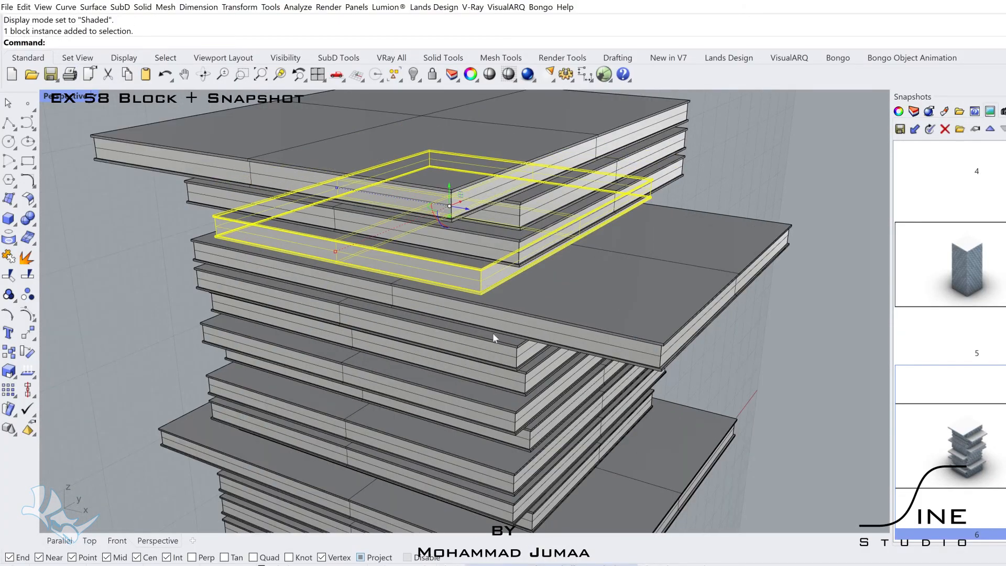
- Add plain floors from the tower's lower sections to the selection, move them all vertically by -4, and group them
{"action": "scroll", "coordinate": [482, 299], "scroll_direction": "up", "scroll_amount": 3}
{"action": "left_click", "coordinate": [502, 431], "text": "shift"}
{"action": "right_click_drag", "start_coordinate": [505, 438], "coordinate": [488, 240], "text": "shift"}
{"action": "left_click", "coordinate": [455, 294], "text": "shift"}
{"action": "right_click_drag", "start_coordinate": [494, 392], "coordinate": [494, 150], "text": "shift"}
{"action": "left_click", "coordinate": [495, 276], "text": "shift"}
{"action": "left_click", "coordinate": [455, 363], "text": "shift"}
{"action": "scroll", "coordinate": [456, 365], "scroll_direction": "down", "scroll_amount": 2}
{"action": "right_click_drag", "start_coordinate": [476, 350], "coordinate": [481, 401], "text": "shift"}
{"action": "scroll", "coordinate": [488, 274], "scroll_direction": "down", "scroll_amount": 2}
{"action": "right_click_drag", "start_coordinate": [489, 277], "coordinate": [498, 454], "text": "shift"}
{"action": "right_click_drag", "start_coordinate": [483, 255], "coordinate": [479, 276], "text": "shift"}
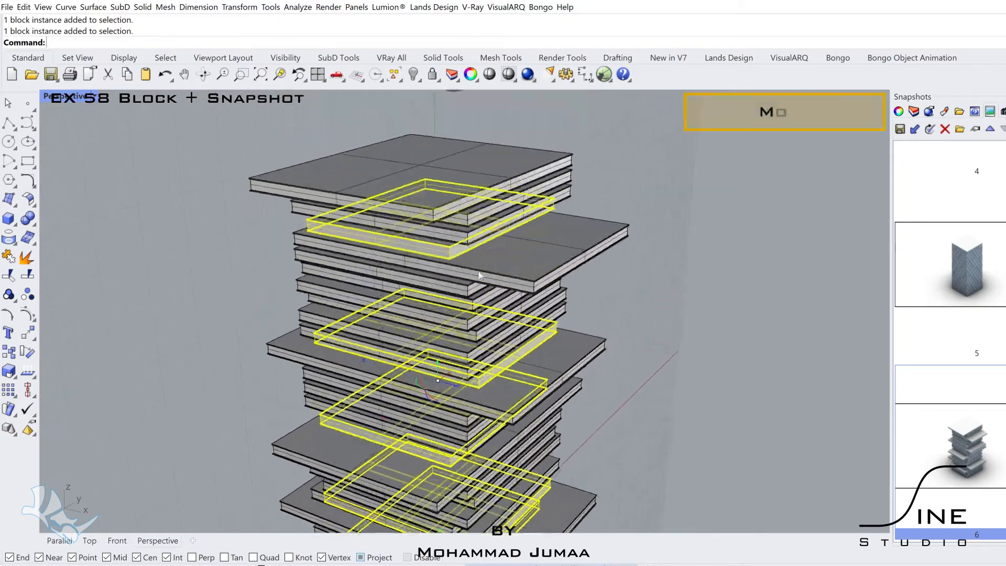
{"action": "left_click", "coordinate": [440, 360]}
{"action": "type", "text": "-4"}
{"action": "key", "text": "Return"}
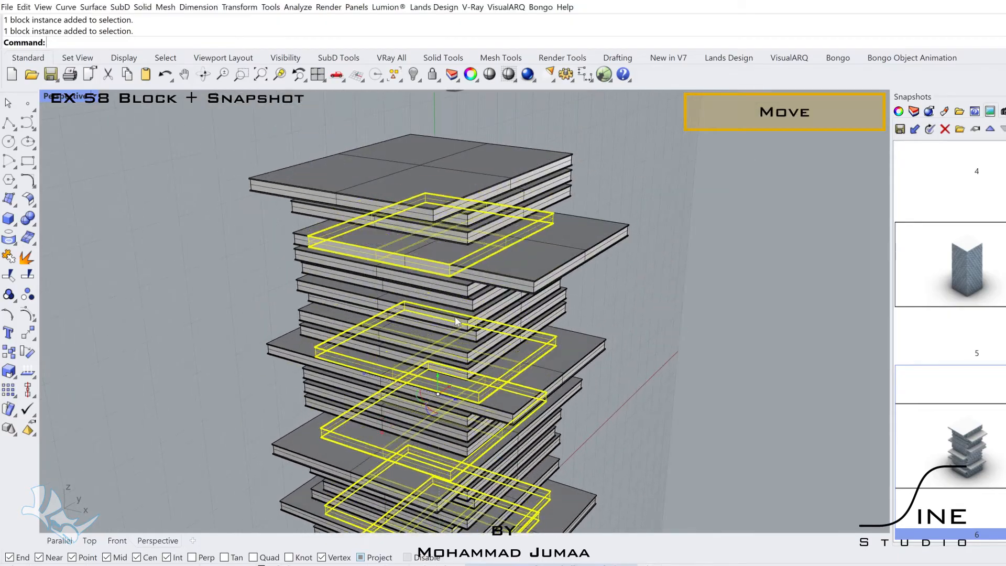
{"action": "left_click", "coordinate": [9, 295]}
- Move the large topmost slab down by 4 units twice so it sits below the two plain floors
{"action": "right_click_drag", "start_coordinate": [466, 251], "coordinate": [505, 246], "text": "shift"}
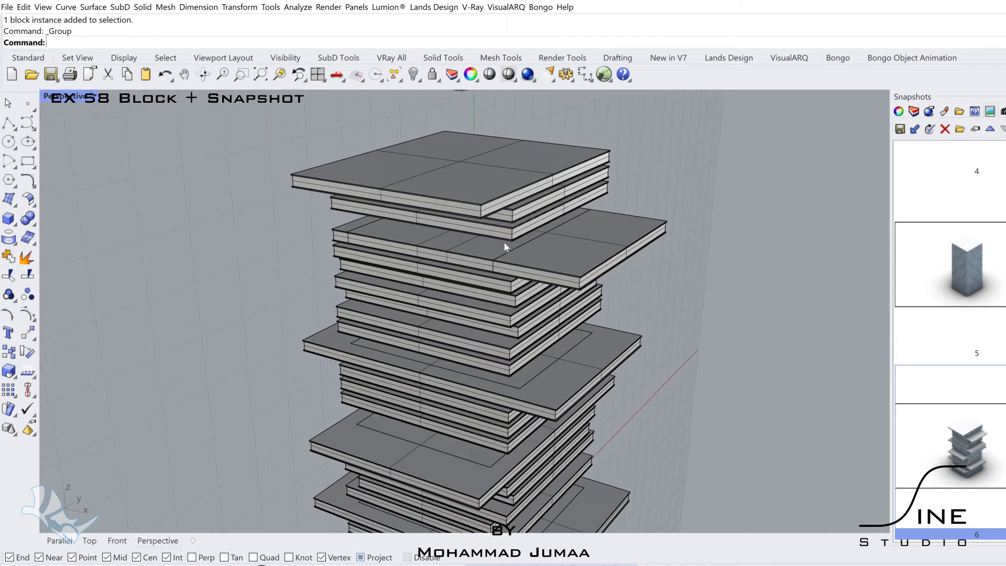
{"action": "left_click", "coordinate": [514, 205]}
{"action": "left_click", "coordinate": [463, 150]}
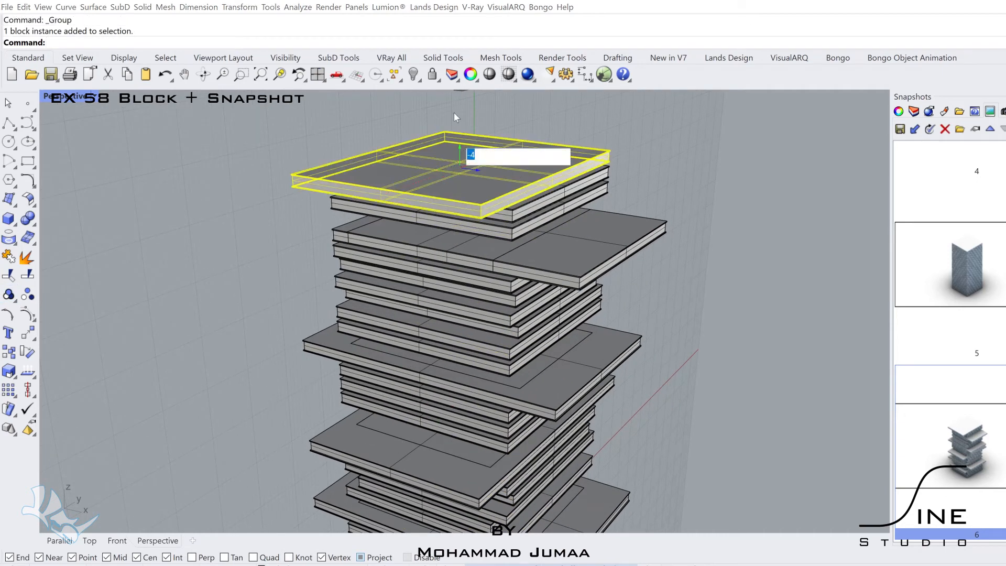
{"action": "key", "text": "Return"}
{"action": "left_click", "coordinate": [459, 162]}
{"action": "key", "text": "Return"}
- Select the two plain floors above the lowered slab and move them up by one floor height
{"action": "left_click", "coordinate": [549, 214]}
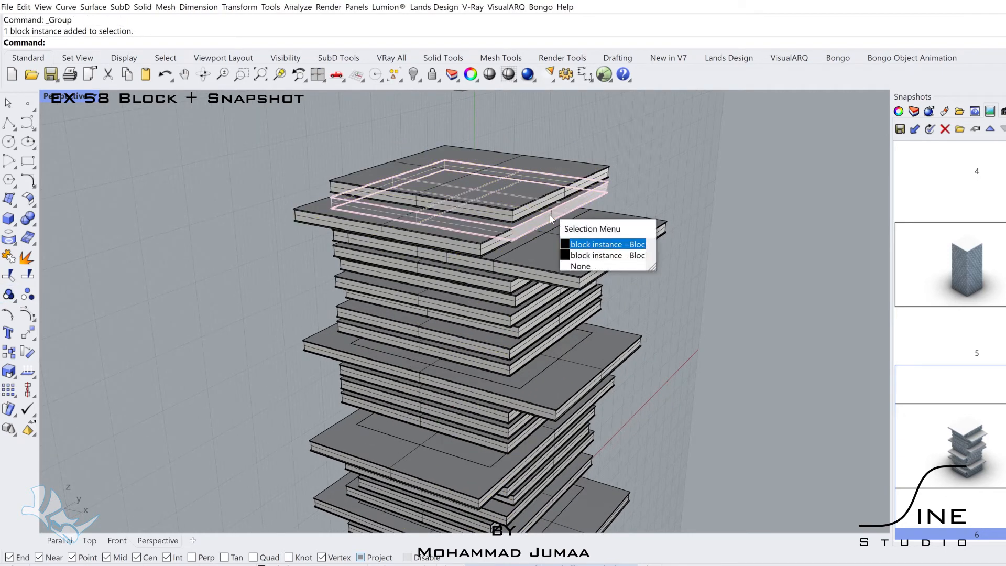
{"action": "left_click", "coordinate": [587, 244]}
{"action": "type", "text": "4View"}
{"action": "key", "text": "Return"}
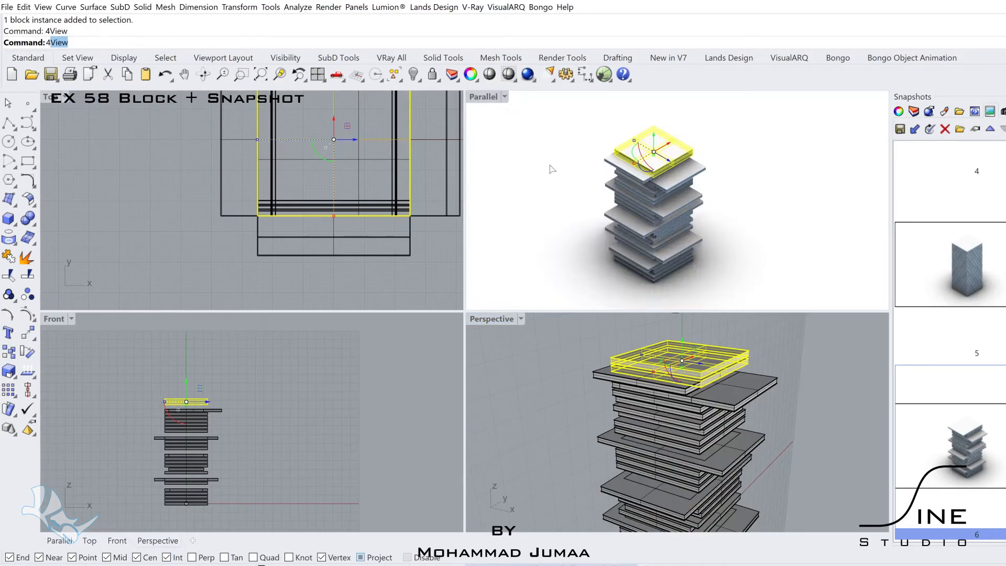
{"action": "double_click", "coordinate": [485, 97]}
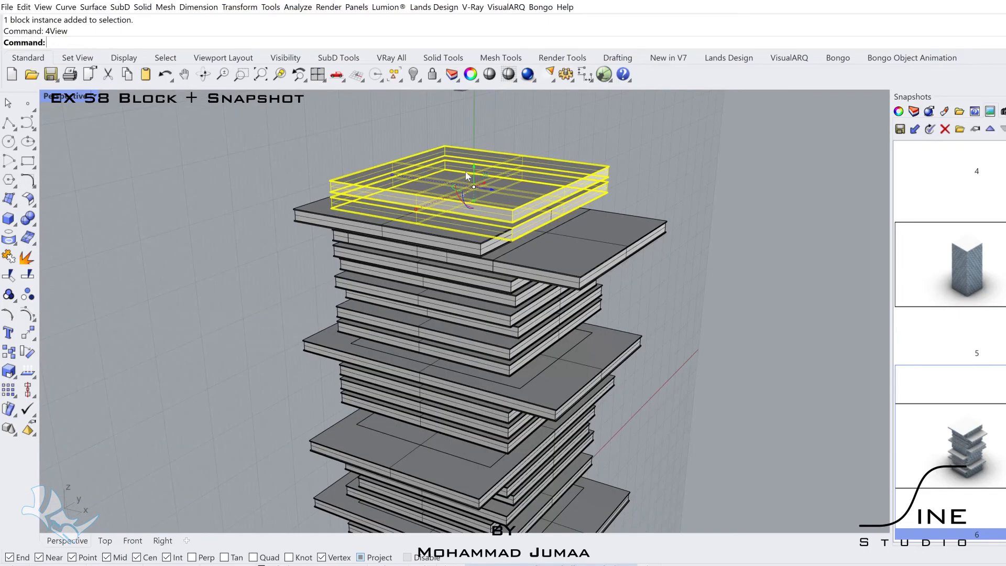
{"action": "left_click", "coordinate": [478, 152]}
{"action": "key", "text": "Return"}
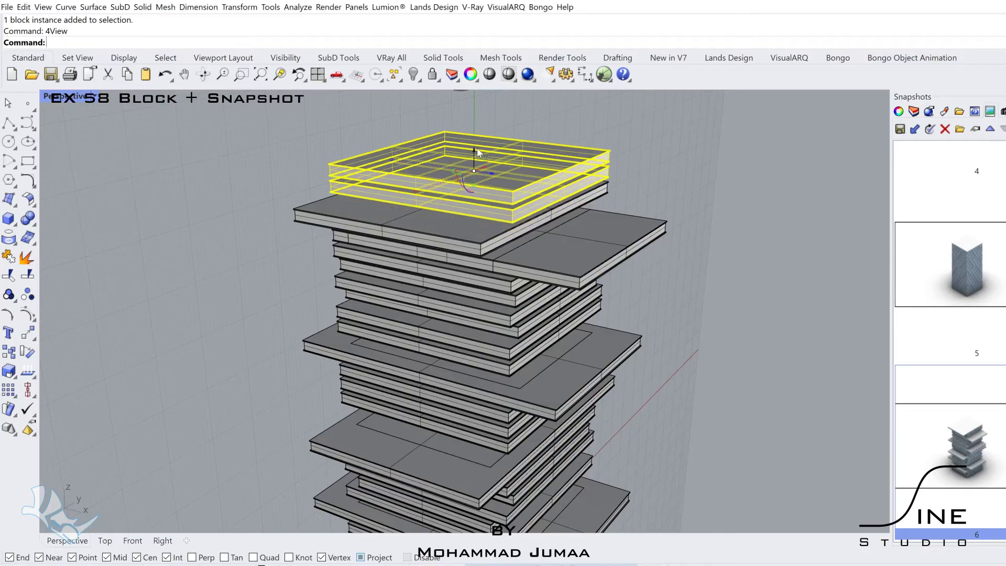
{"action": "left_click", "coordinate": [654, 132]}
- Restore the Parallel named view and set its display mode to Rendered
{"action": "double_click", "coordinate": [69, 99]}
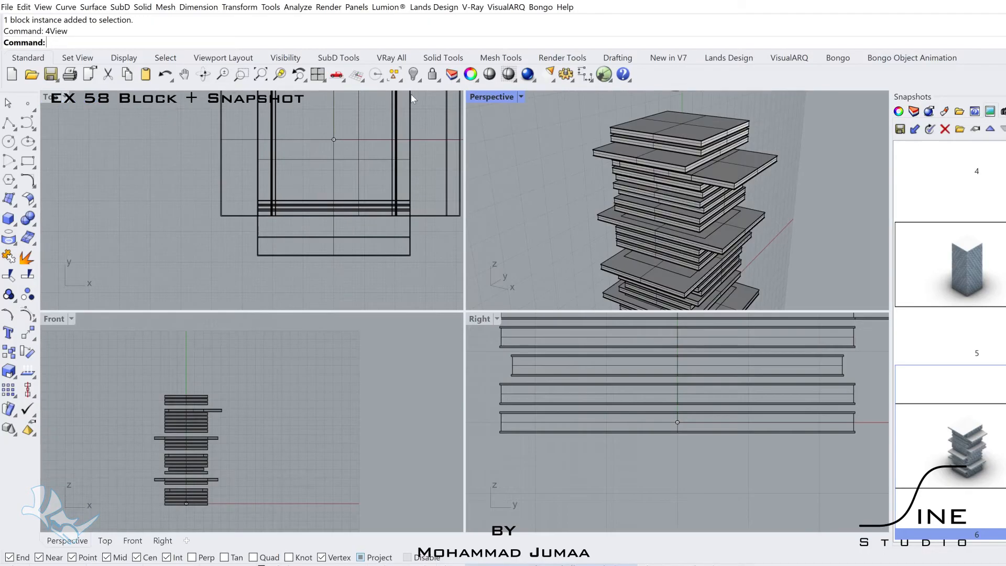
{"action": "double_click", "coordinate": [479, 98]}
{"action": "double_click", "coordinate": [57, 100]}
{"action": "double_click", "coordinate": [486, 99]}
{"action": "left_click", "coordinate": [1002, 112]}
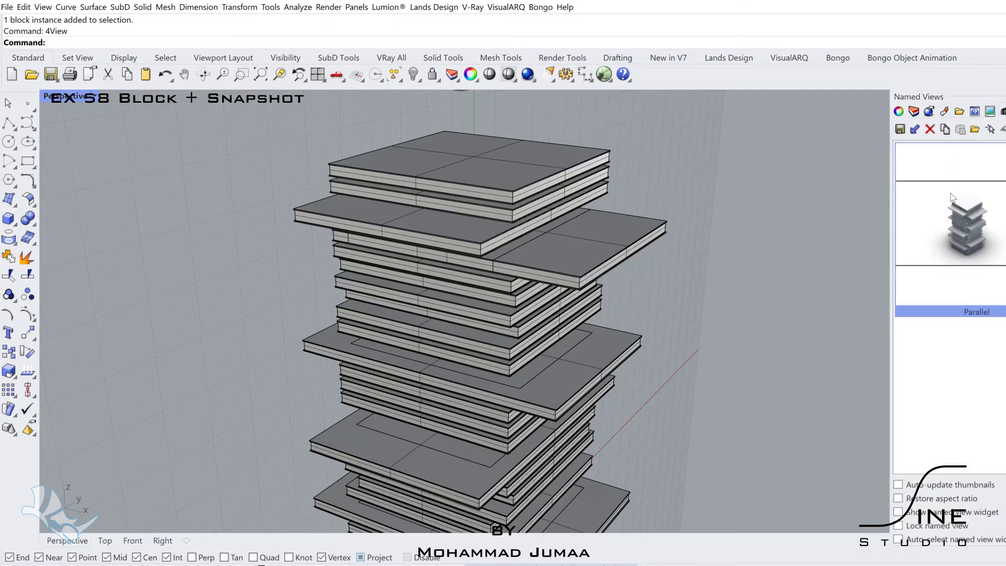
{"action": "double_click", "coordinate": [951, 196]}
{"action": "key", "text": "ctrl+alt+r"}
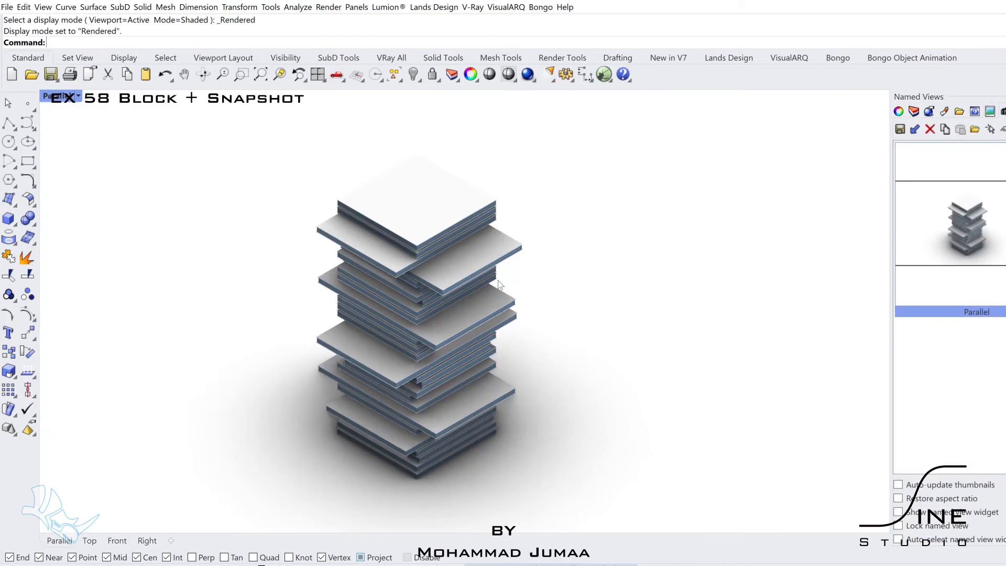
- Save the rearranged tower as snapshot 7 with all states included
{"action": "left_click", "coordinate": [1002, 112]}
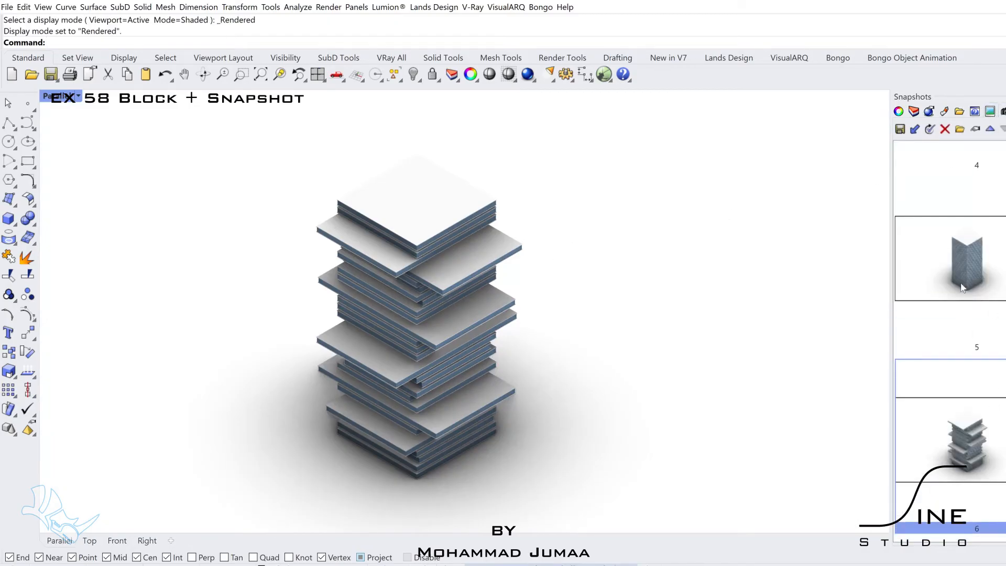
{"action": "left_click", "coordinate": [900, 129]}
{"action": "key", "text": "Return"}
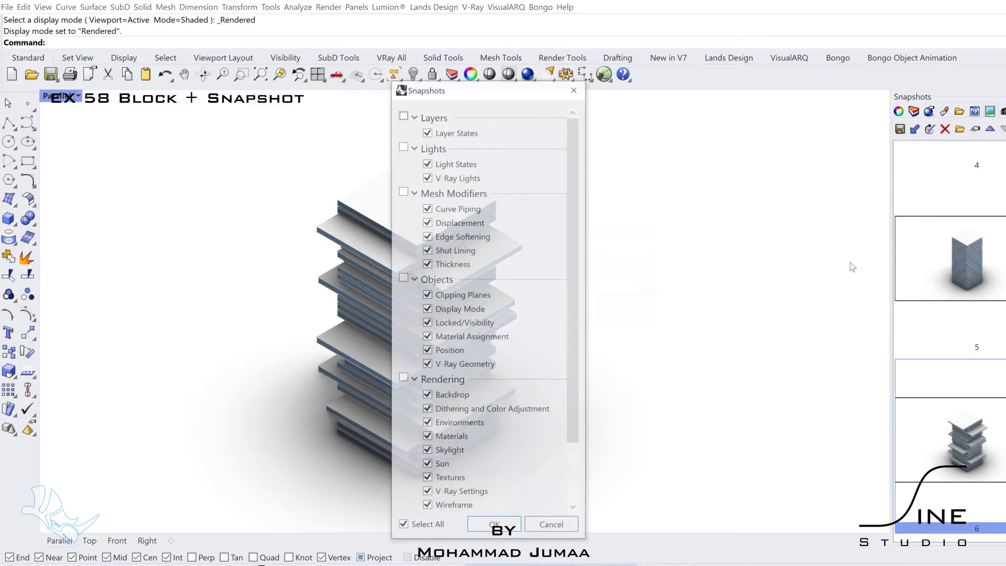
{"action": "left_click", "coordinate": [494, 526]}
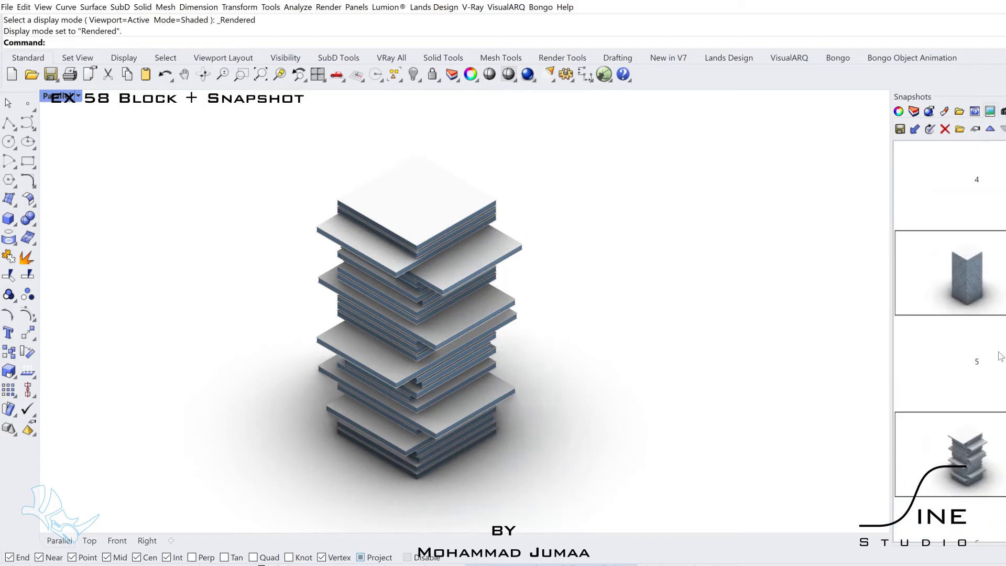
- Restore snapshot 5, save that plain tower again as snapshot 8, and place it after snapshot 7 in the list
{"action": "left_click", "coordinate": [975, 269]}
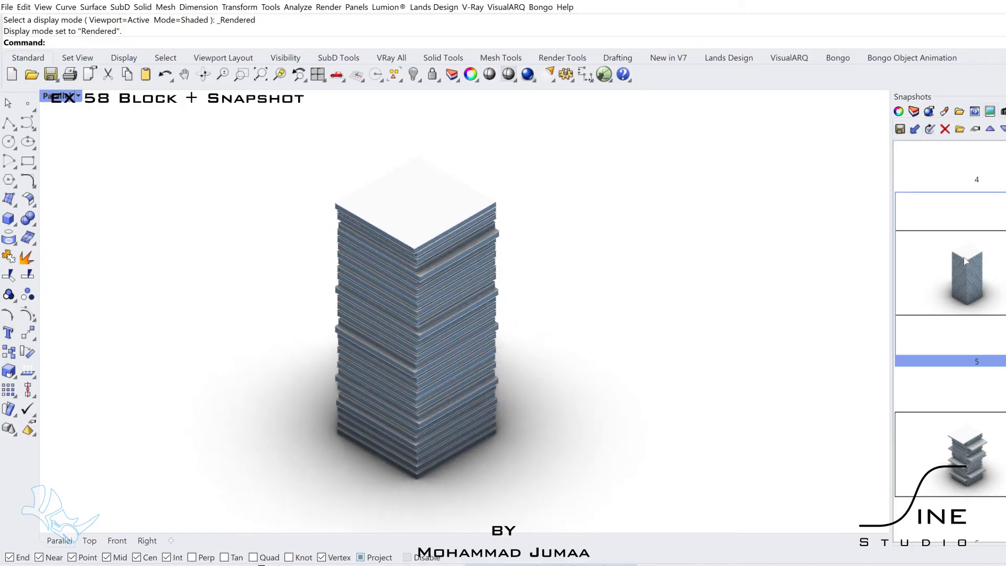
{"action": "left_click", "coordinate": [901, 129]}
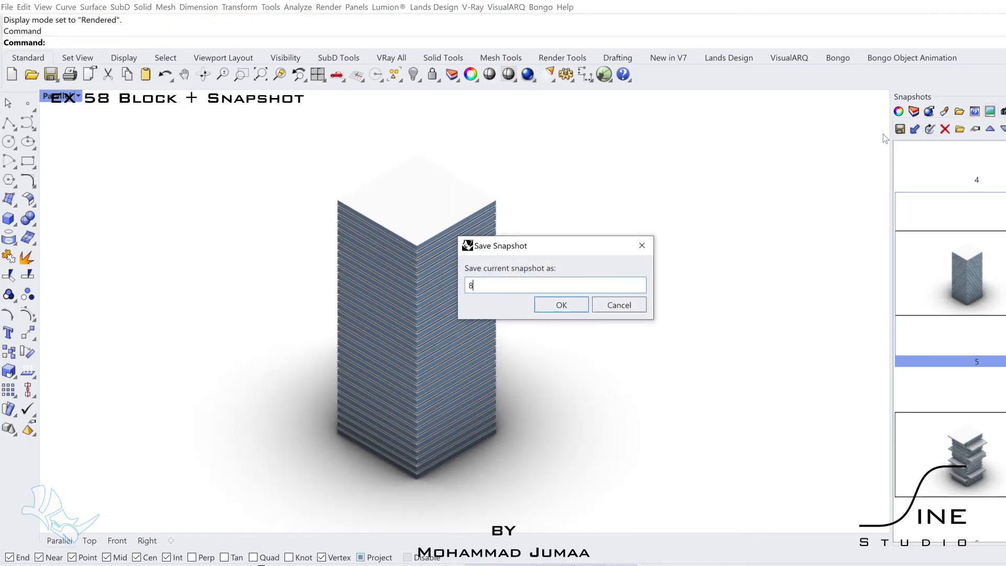
{"action": "type", "text": "8"}
{"action": "key", "text": "Return"}
{"action": "key", "text": "Return"}
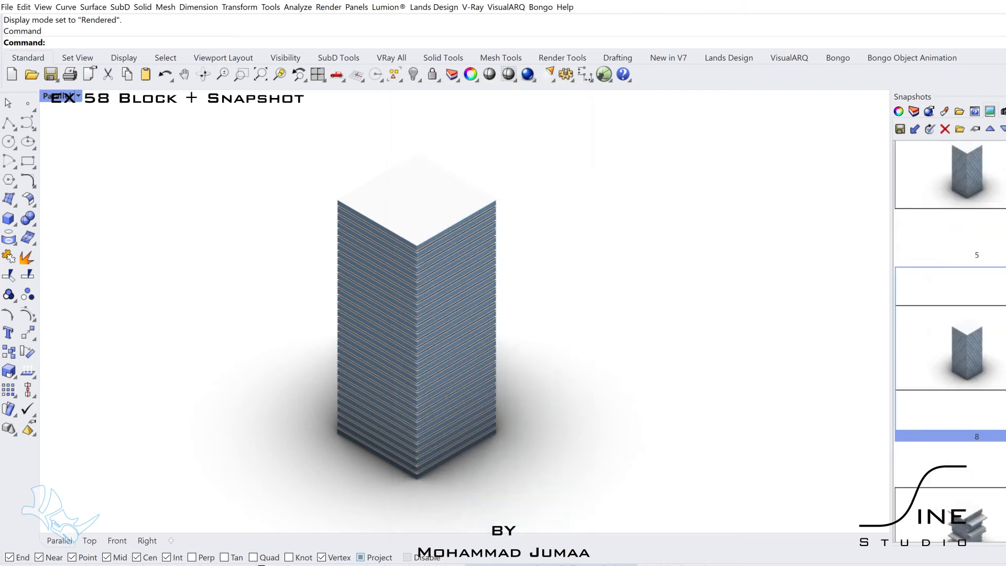
{"action": "left_click", "coordinate": [1003, 131]}
{"action": "left_click", "coordinate": [1002, 131]}
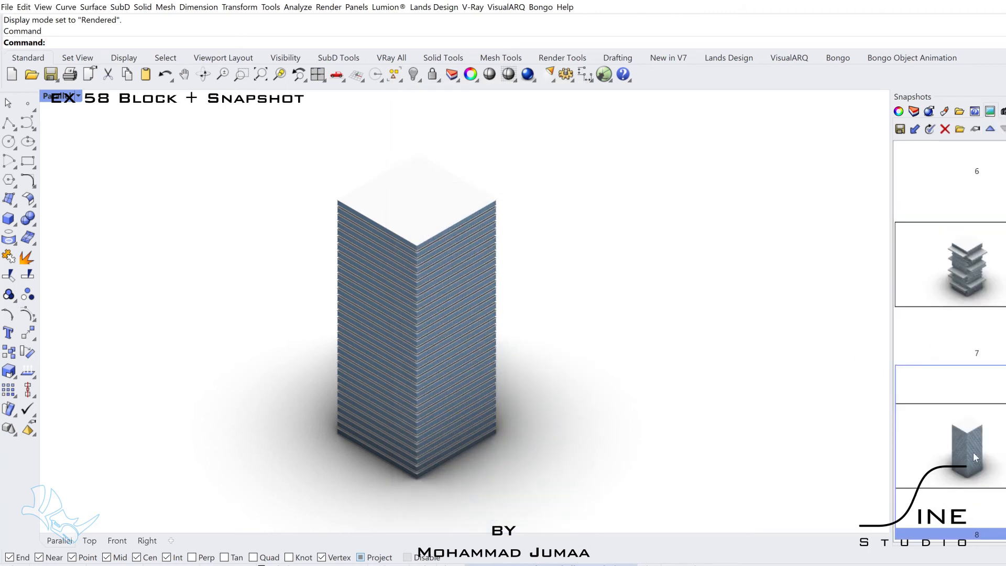
- Restore the single-floor snapshot 2 and save that state again as snapshot 10
{"action": "scroll", "coordinate": [965, 451], "scroll_direction": "up", "scroll_amount": 10}
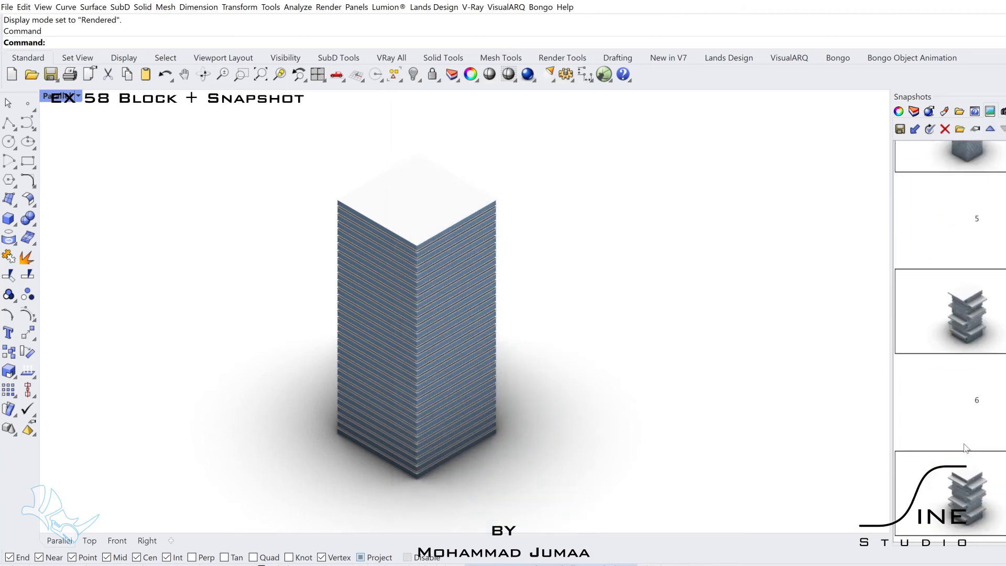
{"action": "double_click", "coordinate": [968, 324]}
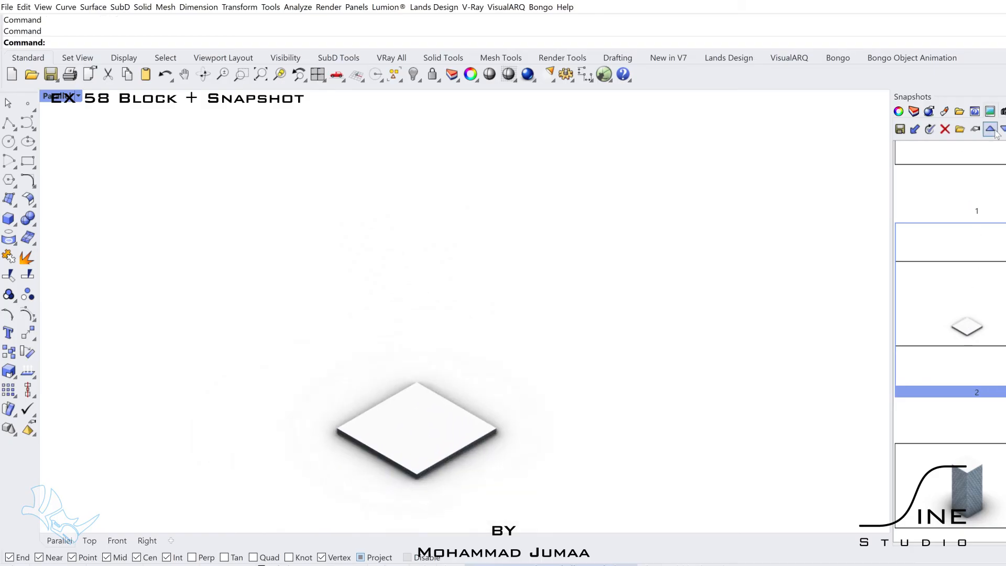
{"action": "left_click", "coordinate": [906, 131]}
{"action": "type", "text": "3"}
{"action": "key", "text": "Return"}
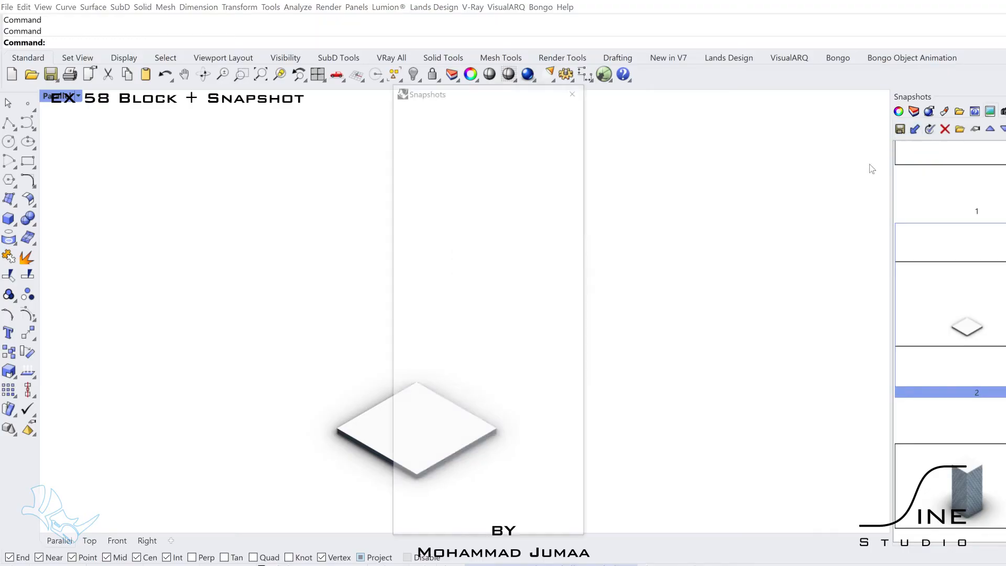
{"action": "key", "text": "Return"}
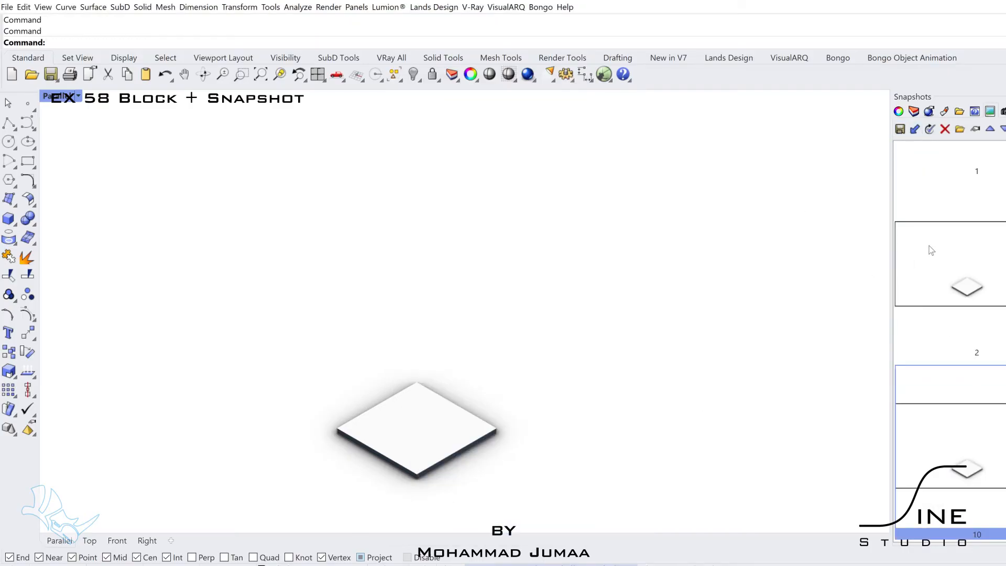
- Move snapshot 10 down to the end of the snapshot list
{"action": "left_click", "coordinate": [1001, 133]}
{"action": "left_click", "coordinate": [1001, 133]}
{"action": "left_click", "coordinate": [1002, 133]}
{"action": "left_click", "coordinate": [1002, 133]}
{"action": "left_click", "coordinate": [1003, 134]}
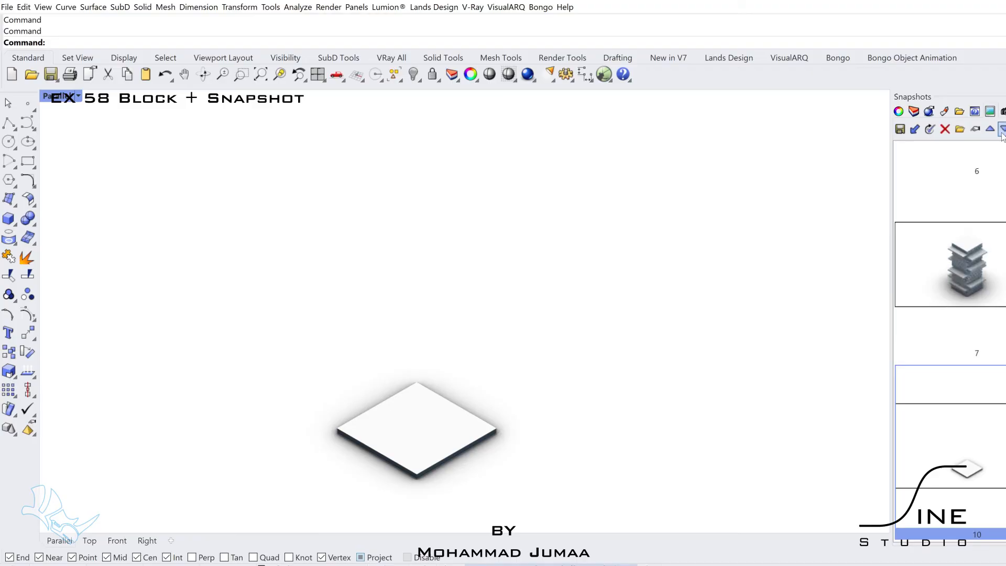
{"action": "left_click", "coordinate": [1003, 134]}
- Restore the empty snapshot 1 and accept animated snapshot restoration with a constant time of 100 frames and a 10 ms delay
{"action": "scroll", "coordinate": [981, 407], "scroll_direction": "up", "scroll_amount": 10}
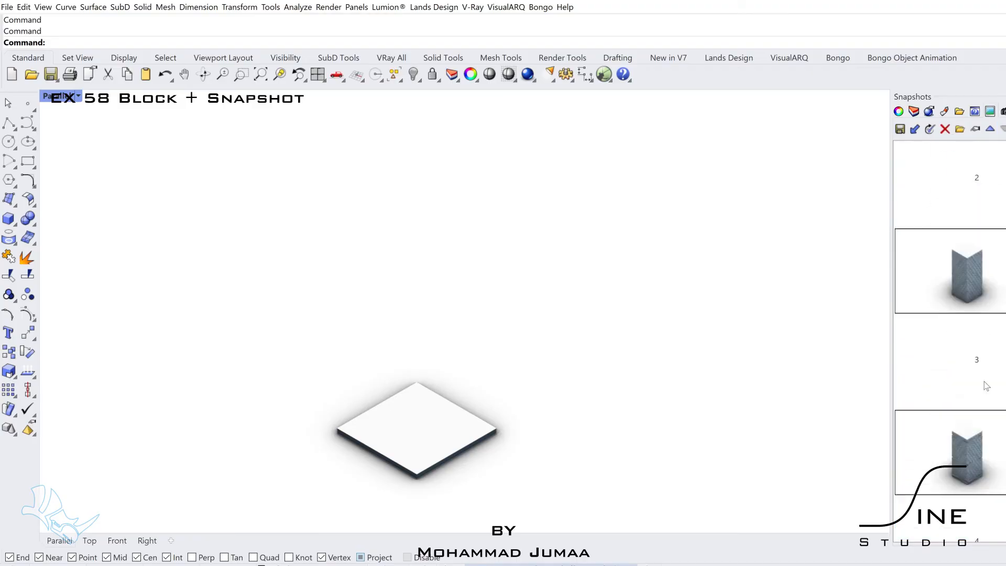
{"action": "double_click", "coordinate": [987, 213]}
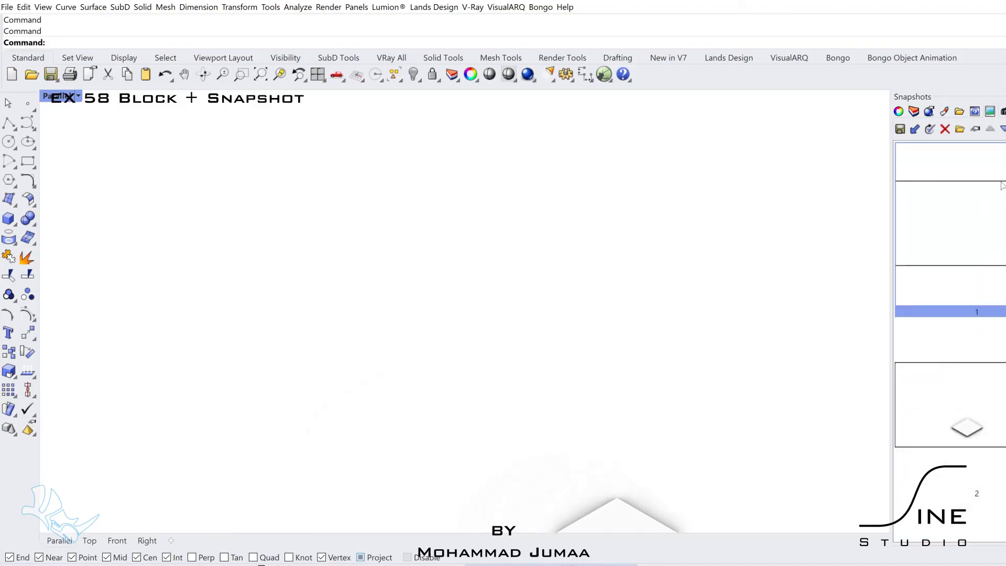
{"action": "left_click", "coordinate": [1001, 140]}
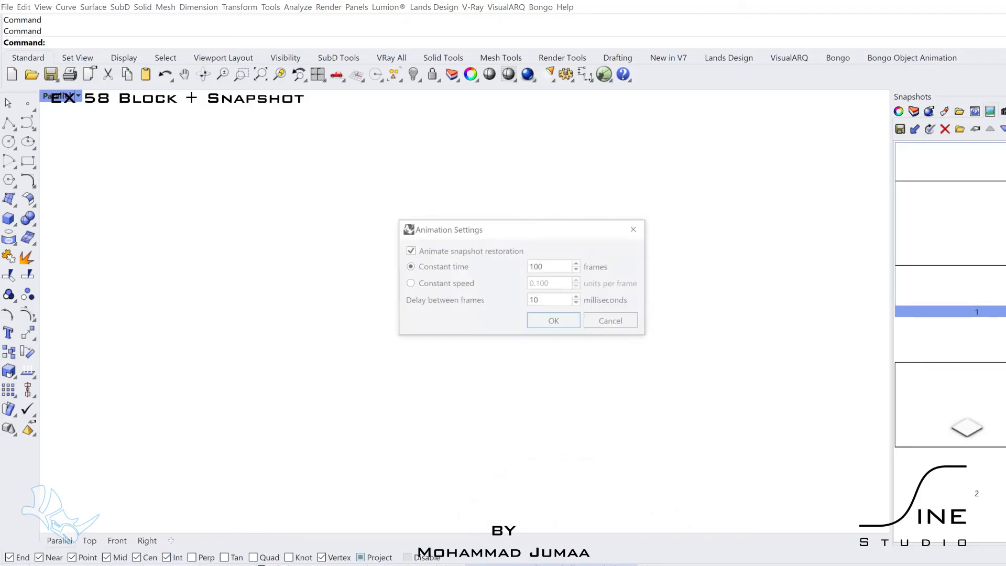
{"action": "left_click", "coordinate": [554, 321]}
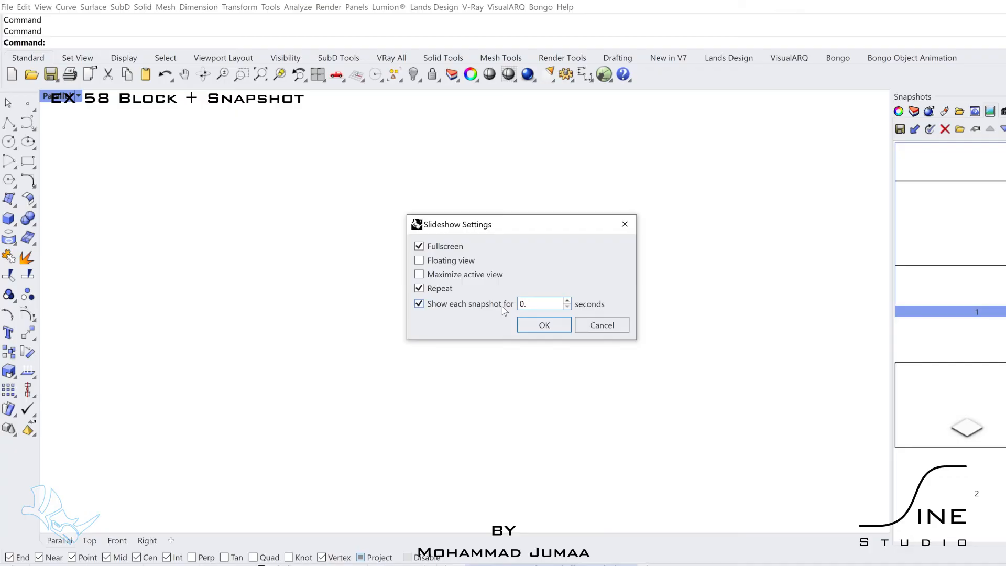
- Play the snapshots as a repeating fullscreen slideshow with timed display of each snapshot, and close the slideshow after viewing the animation
{"action": "key", "text": "Return"}
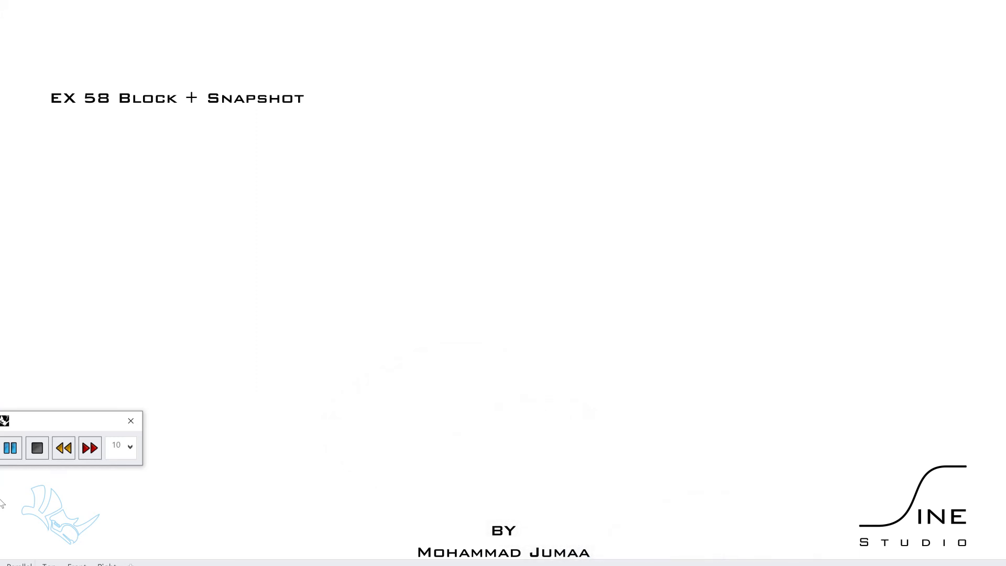
{"action": "left_click", "coordinate": [131, 421]}
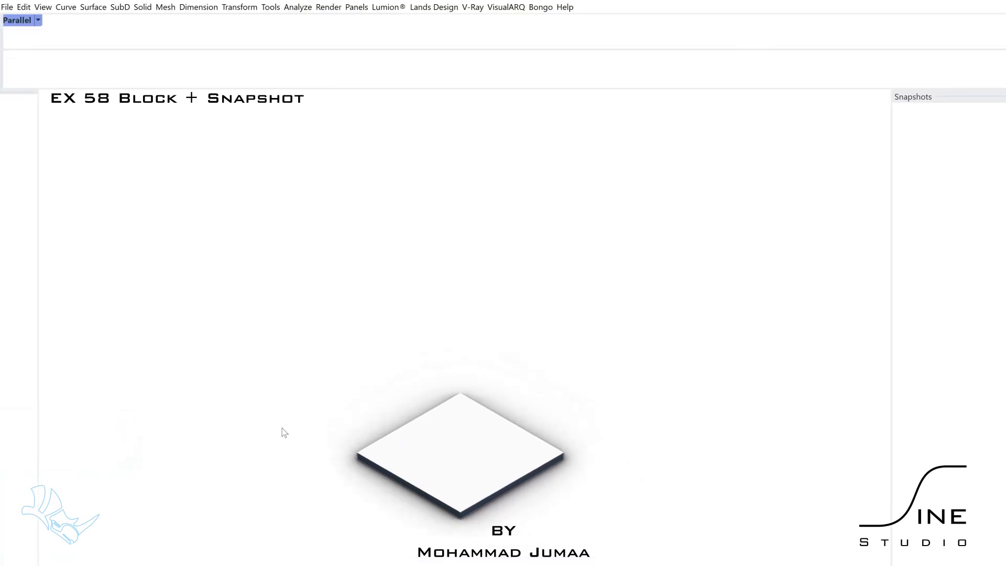
- Restore snapshot 7 and briefly run Turntable with one of the tower's middle floor blocks selected, ending with that block deselected
{"action": "scroll", "coordinate": [970, 342], "scroll_direction": "down", "scroll_amount": 5}
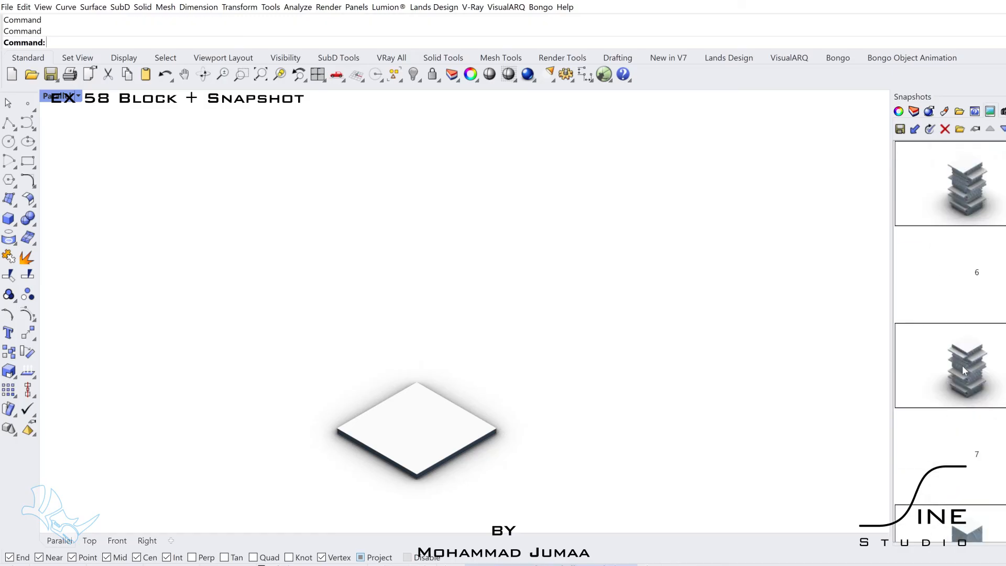
{"action": "double_click", "coordinate": [962, 366]}
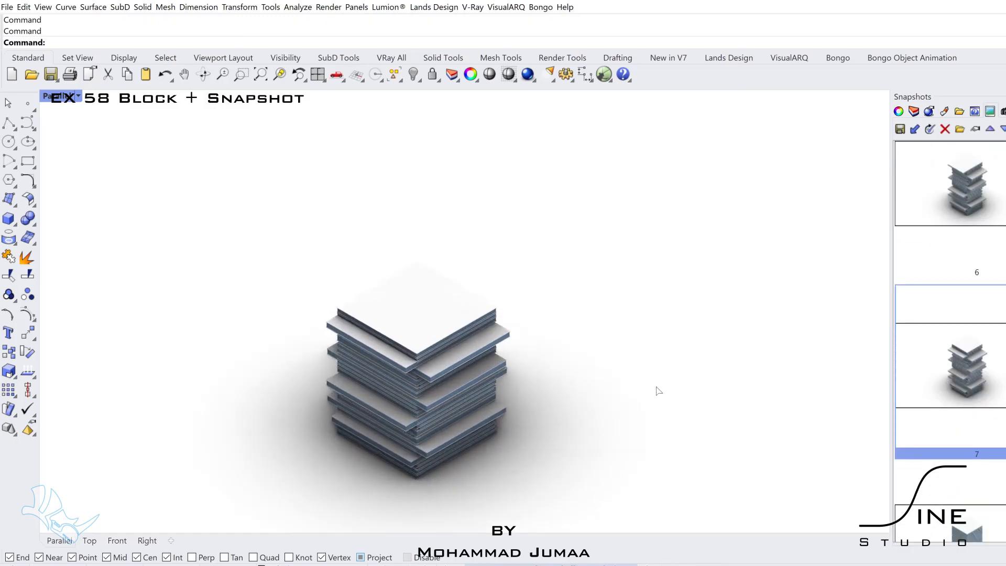
{"action": "left_click", "coordinate": [439, 320]}
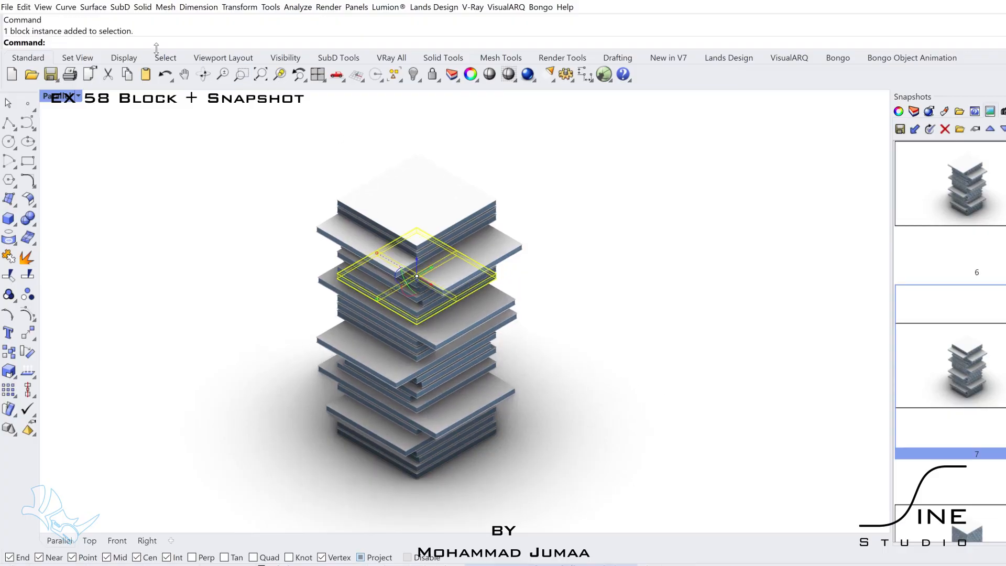
{"action": "left_click", "coordinate": [305, 81]}
{"action": "left_click", "coordinate": [312, 137]}
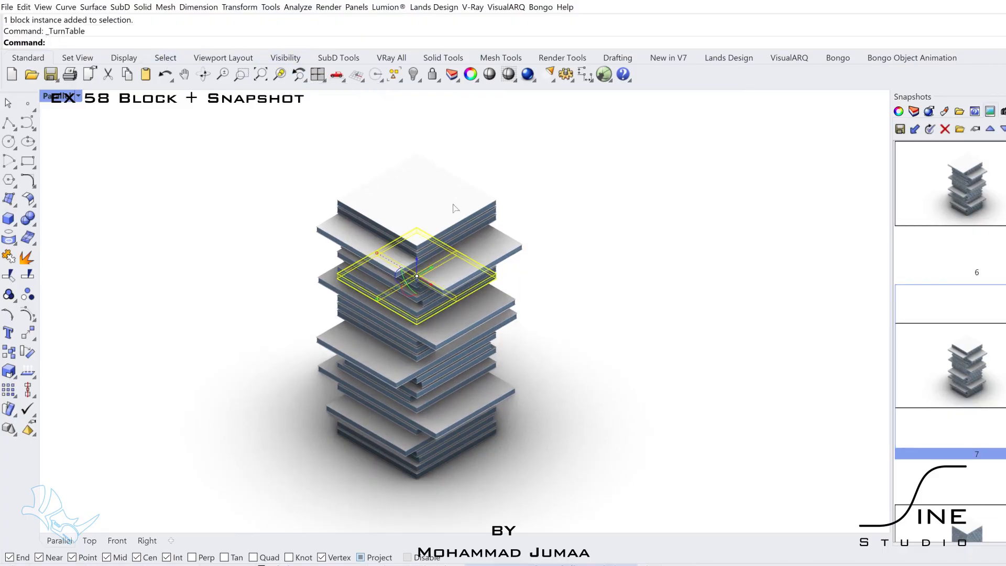
{"action": "left_click", "coordinate": [897, 32]}
{"action": "left_click", "coordinate": [711, 276]}
- Rotate the view around the whole tower with Turntable at speed 24 to examine it from all sides, and end the rotation
{"action": "right_click_drag", "start_coordinate": [439, 327], "coordinate": [422, 321], "text": "shift"}
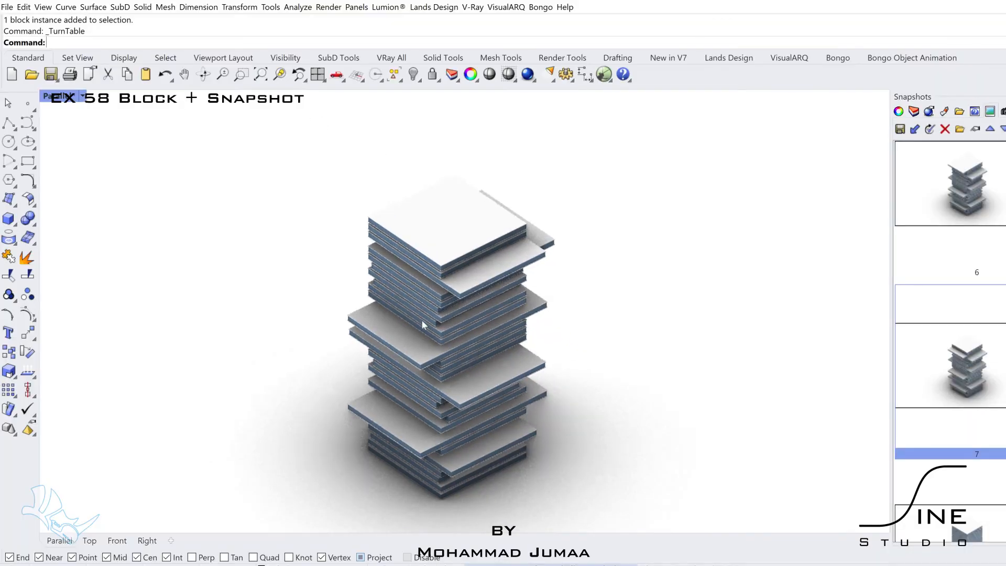
{"action": "left_click", "coordinate": [306, 83]}
{"action": "left_click", "coordinate": [300, 137]}
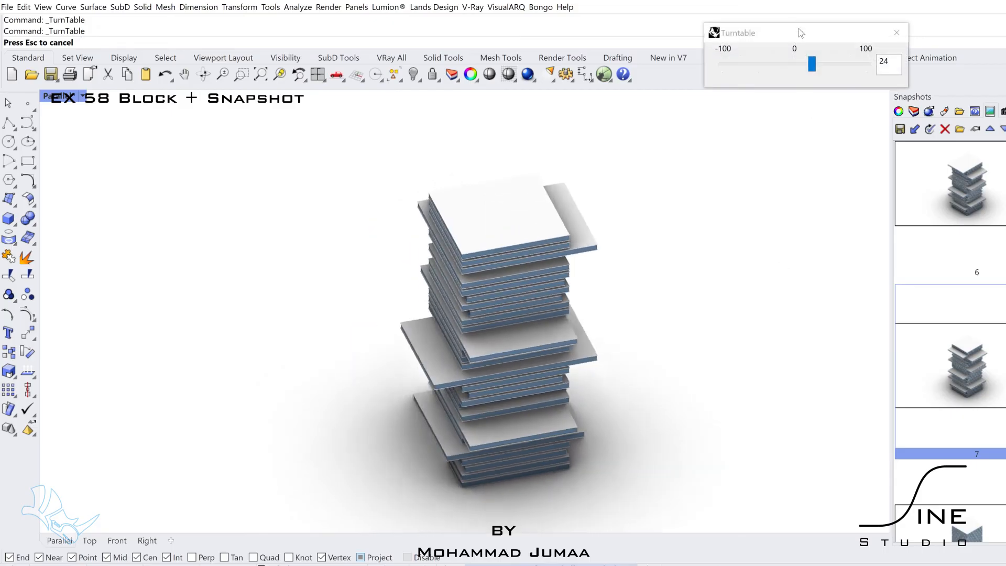
{"action": "left_click_drag", "start_coordinate": [801, 33], "coordinate": [858, 30]}
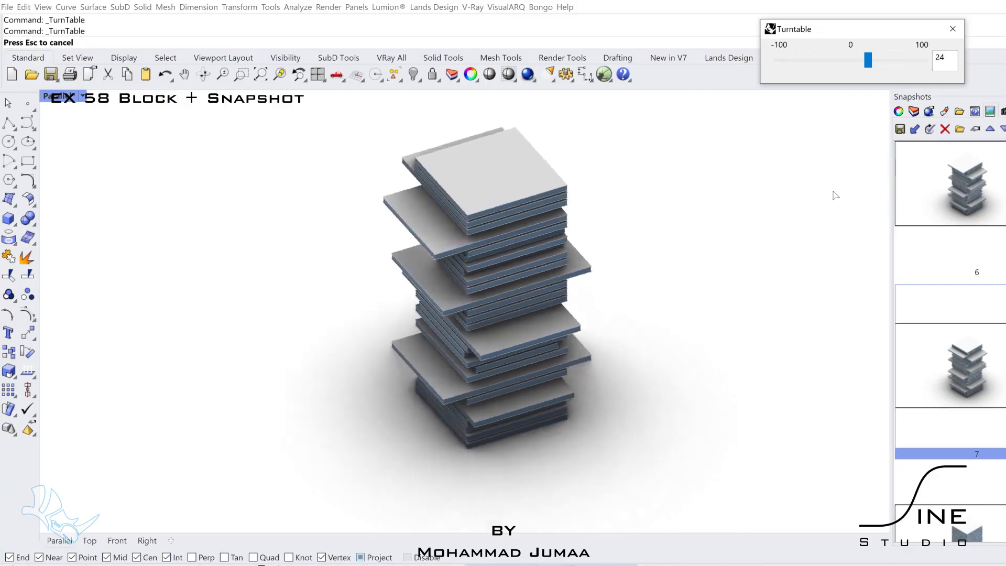
{"action": "left_click", "coordinate": [953, 31]}
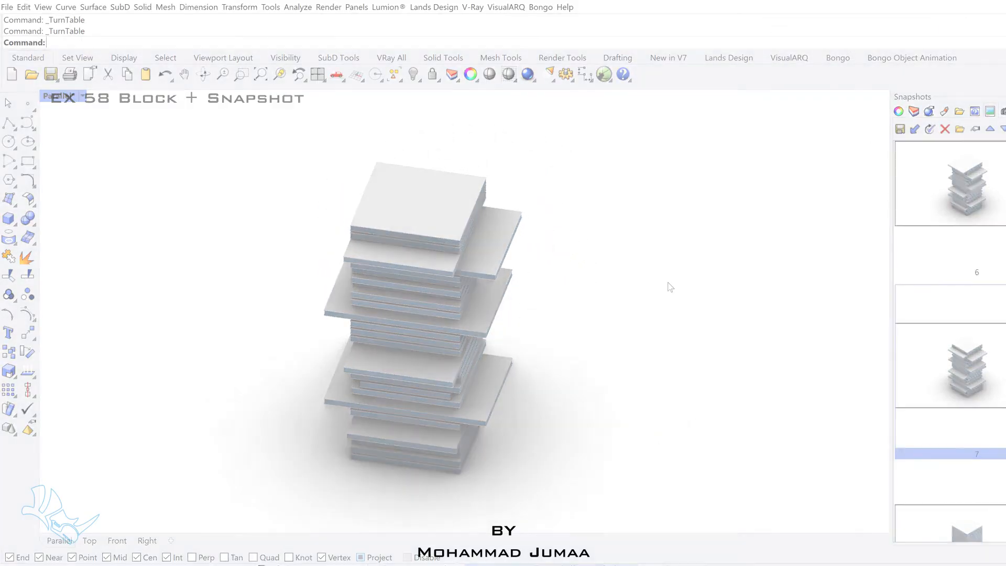